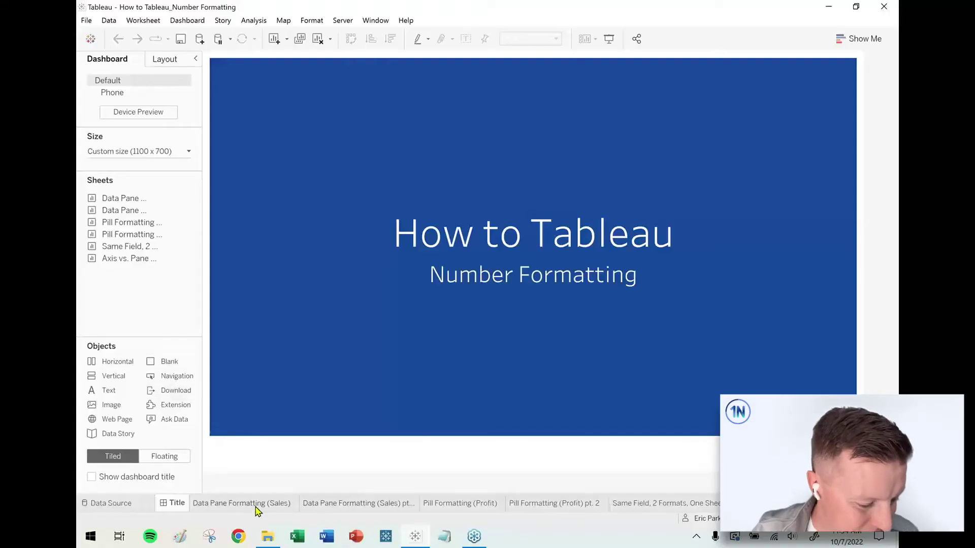
- Switch to the Data Pane Formatting (Sales) sheet with its descending Sales by Sub-Category bars
{"action": "left_click", "coordinate": [255, 509]}
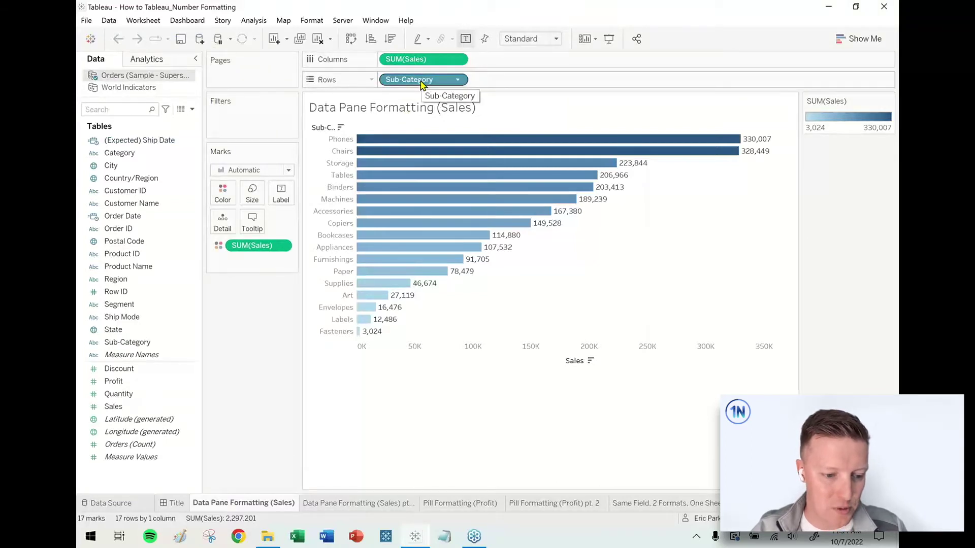
- Open the Sales field's options menu in the Data pane
{"action": "mouse_move", "coordinate": [751, 143]}
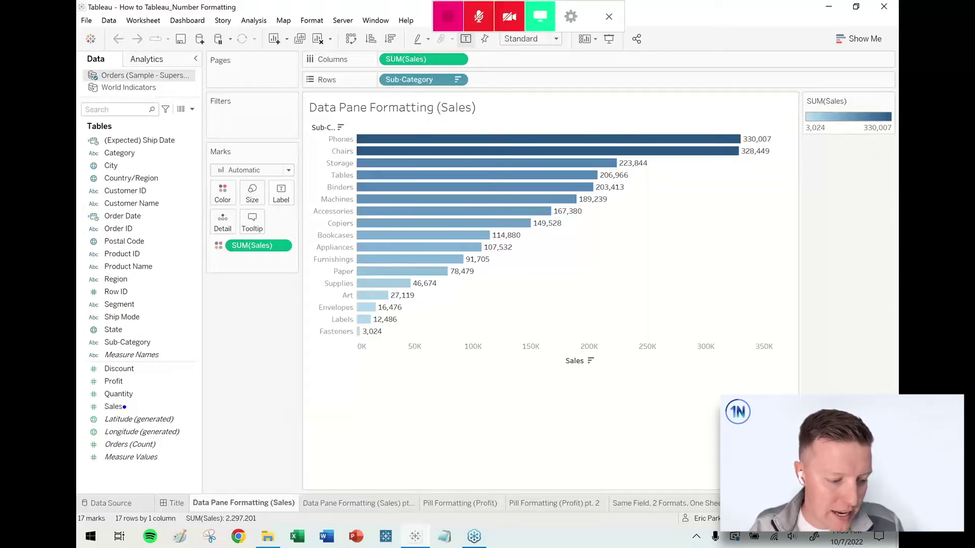
{"action": "left_click_drag", "start_coordinate": [124, 407], "coordinate": [221, 379]}
{"action": "left_click_drag", "start_coordinate": [274, 298], "coordinate": [282, 247]}
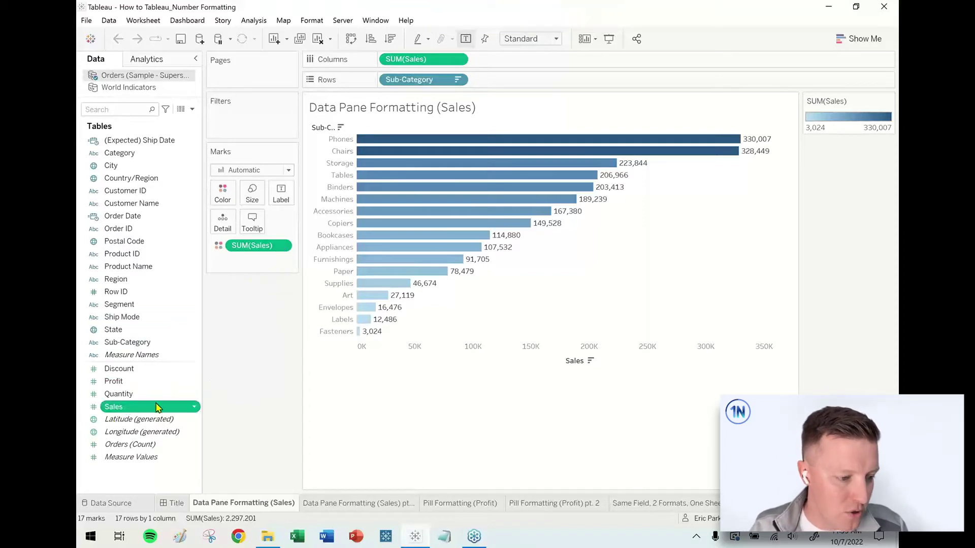
{"action": "left_click", "coordinate": [195, 408]}
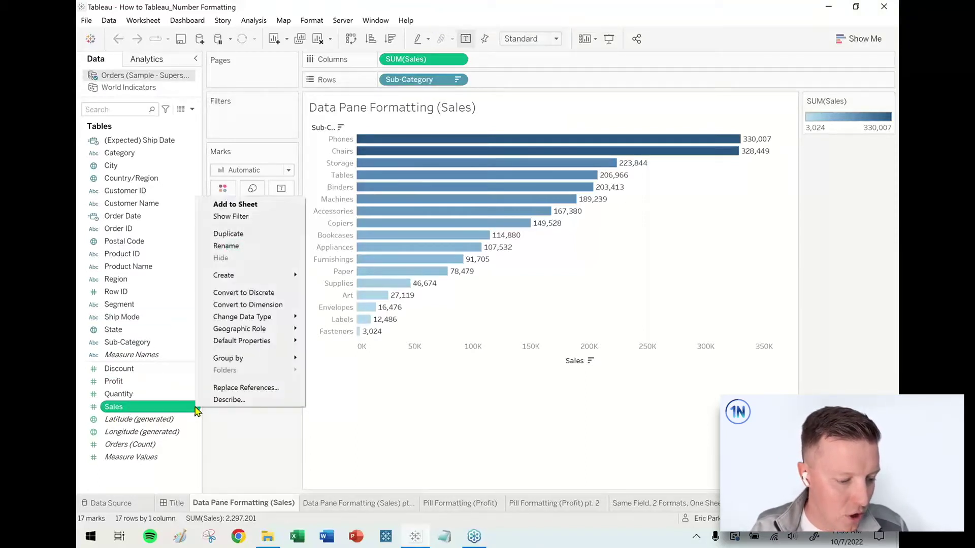
- Set Sales' default number format to Currency (Custom), 0 decimals, display units Thousands (K)
{"action": "mouse_move", "coordinate": [264, 344]}
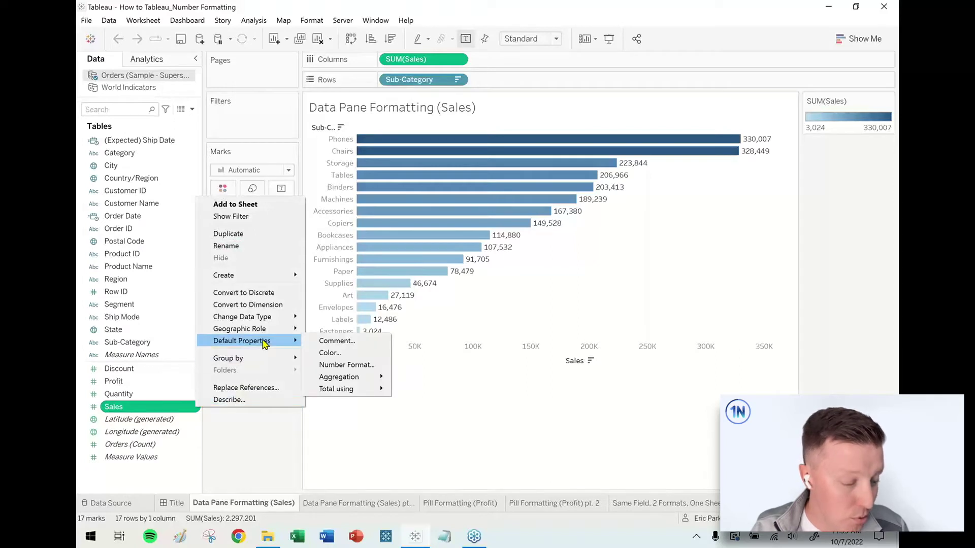
{"action": "left_click", "coordinate": [351, 365]}
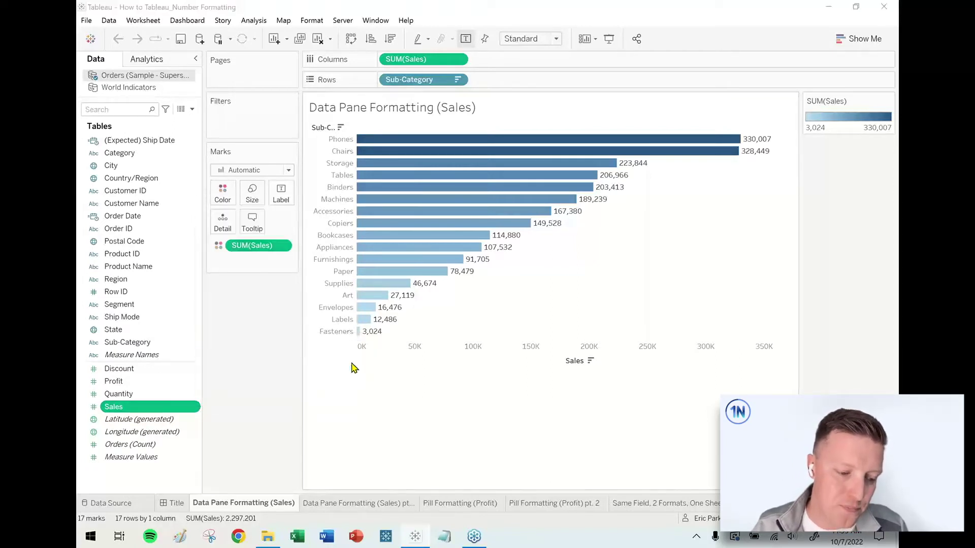
{"action": "left_click", "coordinate": [421, 234]}
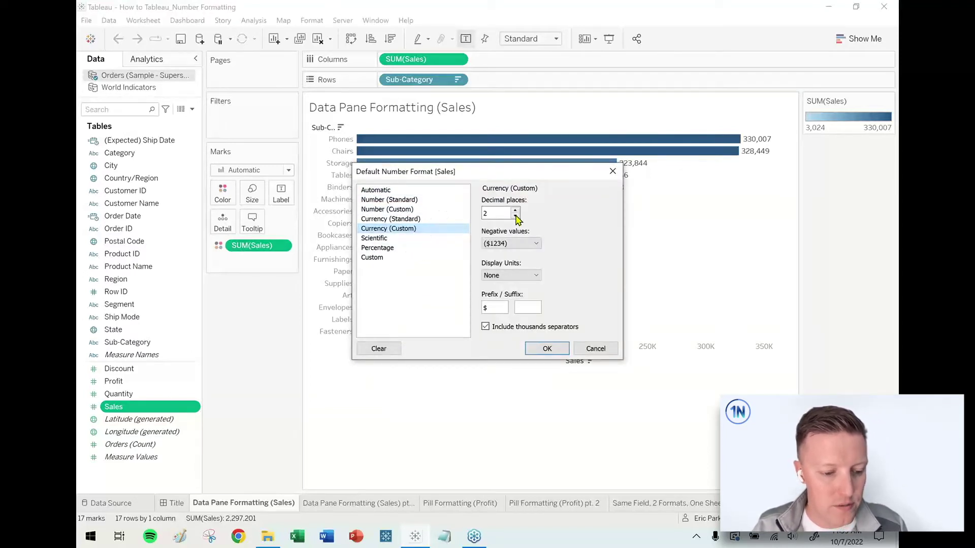
{"action": "left_click", "coordinate": [526, 275]}
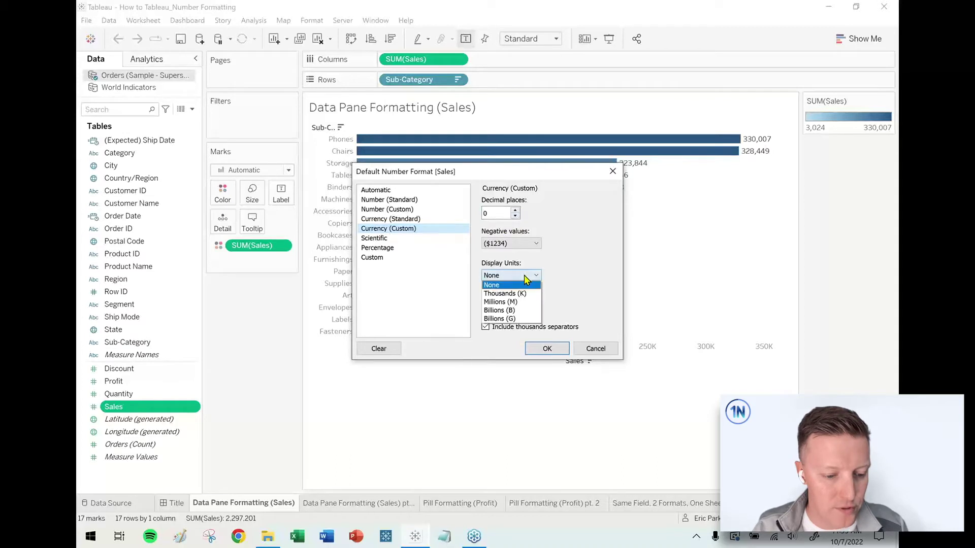
{"action": "left_click", "coordinate": [523, 295]}
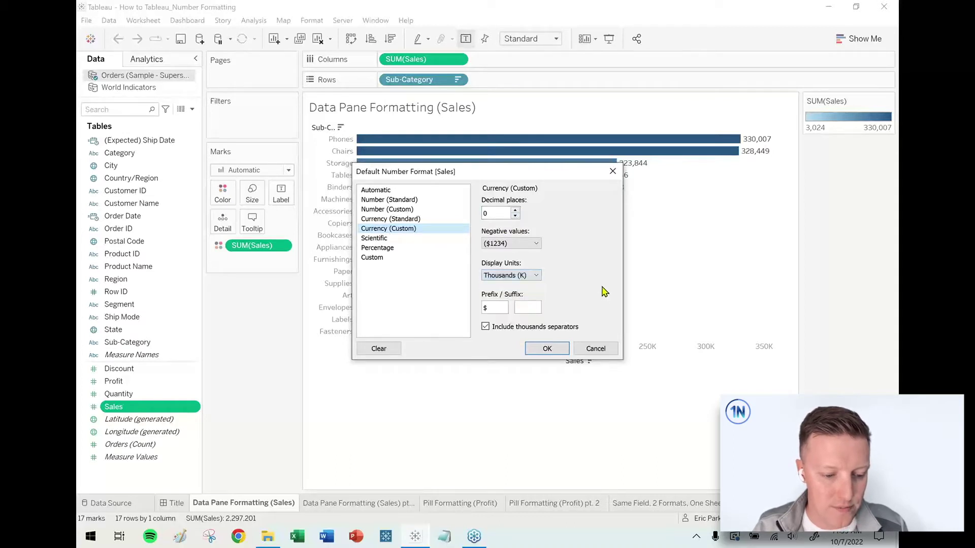
{"action": "left_click", "coordinate": [547, 349]}
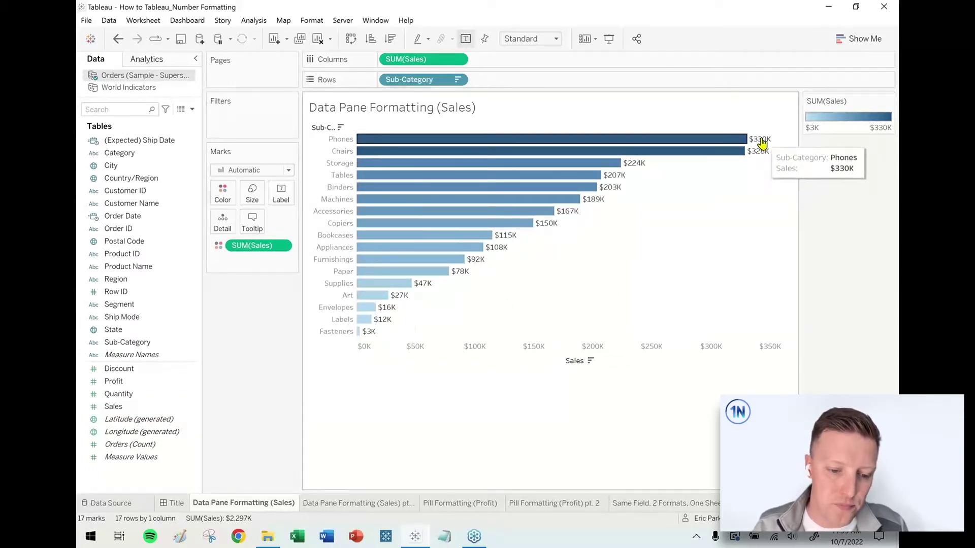
{"action": "left_click", "coordinate": [120, 409]}
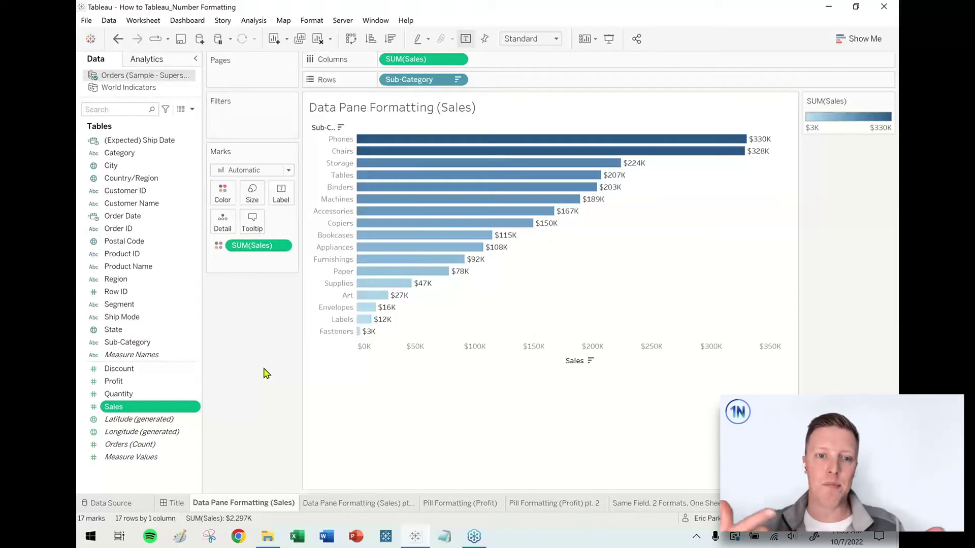
{"action": "left_click", "coordinate": [349, 504]}
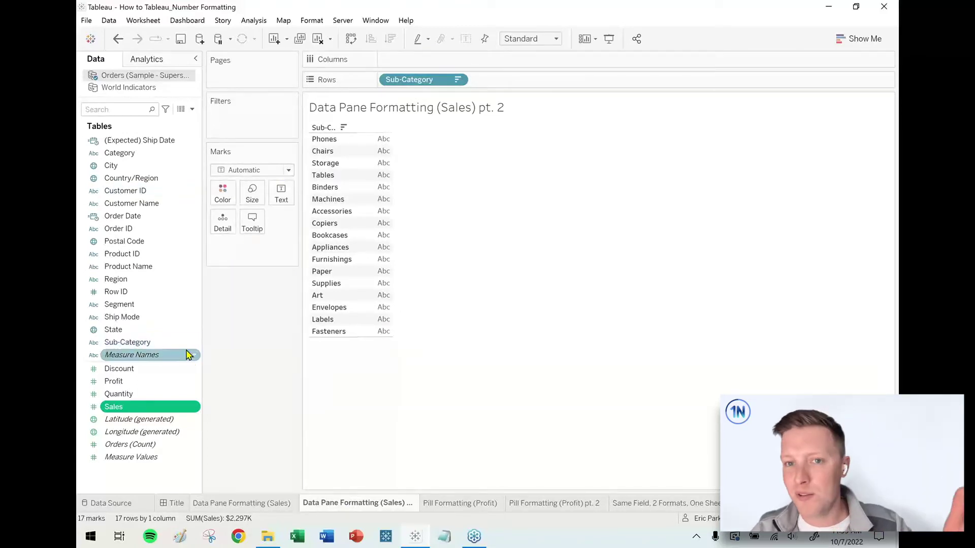
- Put Sales on Columns on the pt. 2 sheet, giving bars already labelled in $K
{"action": "left_click_drag", "start_coordinate": [116, 410], "coordinate": [473, 65]}
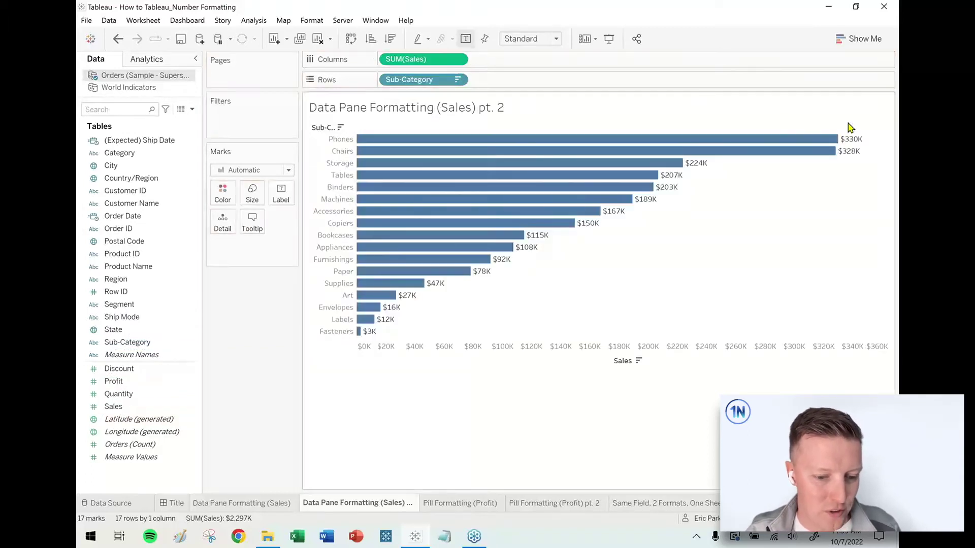
{"action": "mouse_move", "coordinate": [849, 146]}
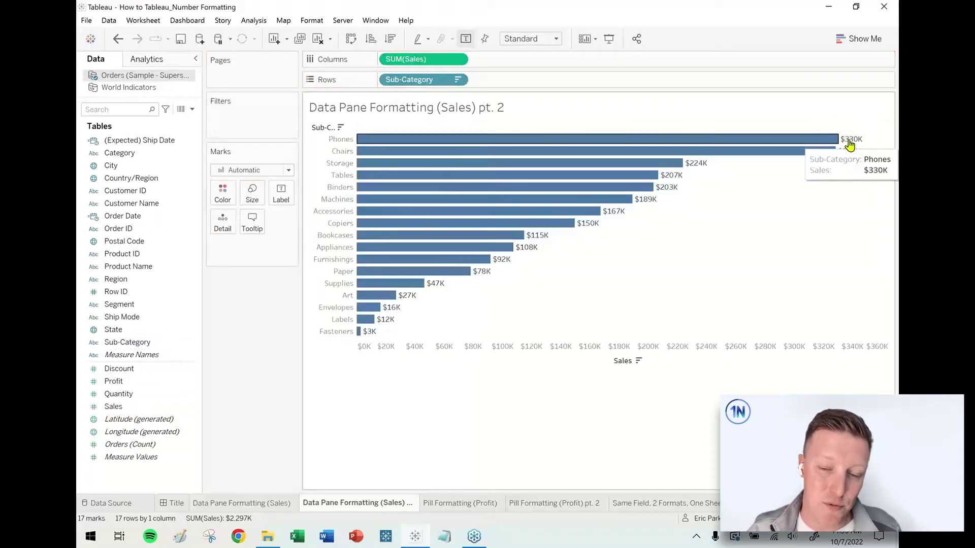
{"action": "left_click", "coordinate": [194, 410]}
{"action": "mouse_move", "coordinate": [279, 344]}
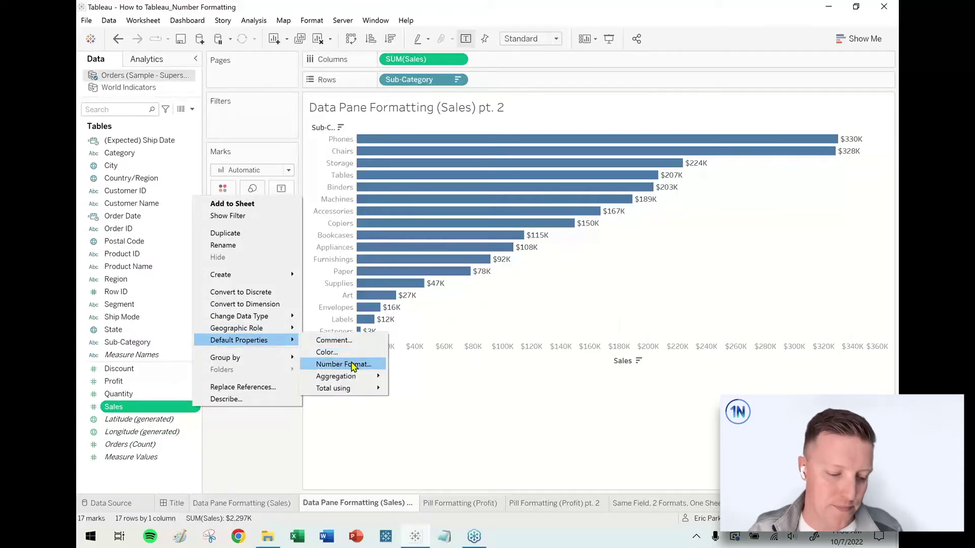
{"action": "left_click", "coordinate": [268, 431]}
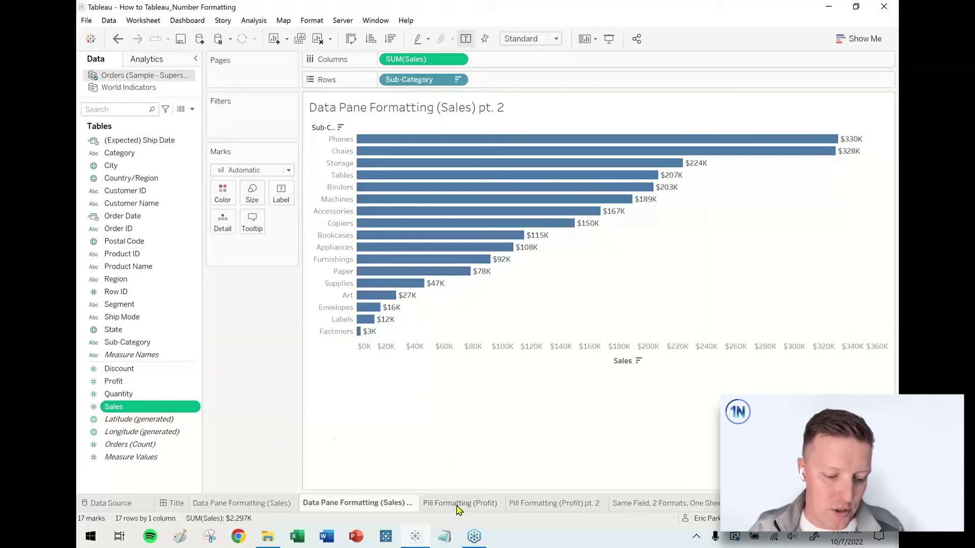
{"action": "left_click", "coordinate": [458, 503]}
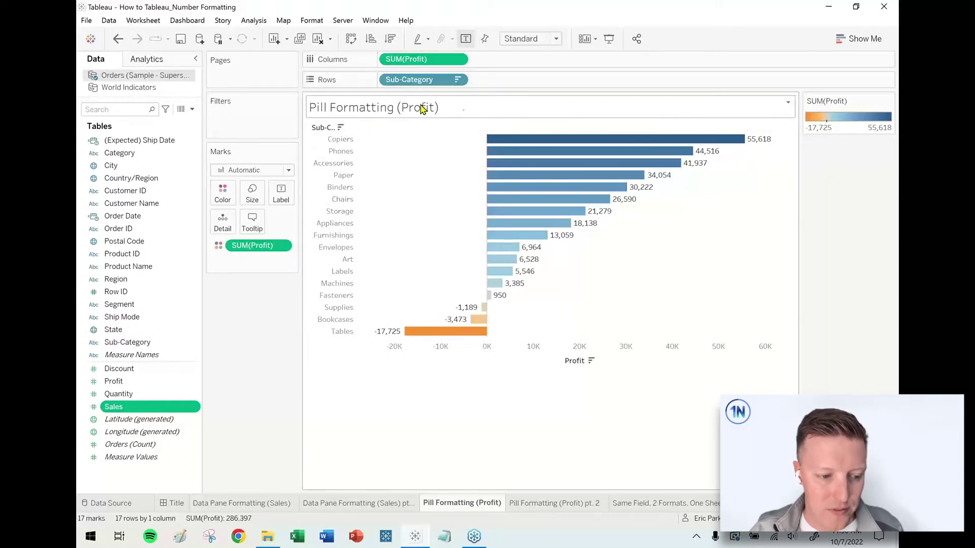
- Select the Profit field in the Data pane on the Pill Formatting (Profit) sheet
{"action": "mouse_move", "coordinate": [741, 143]}
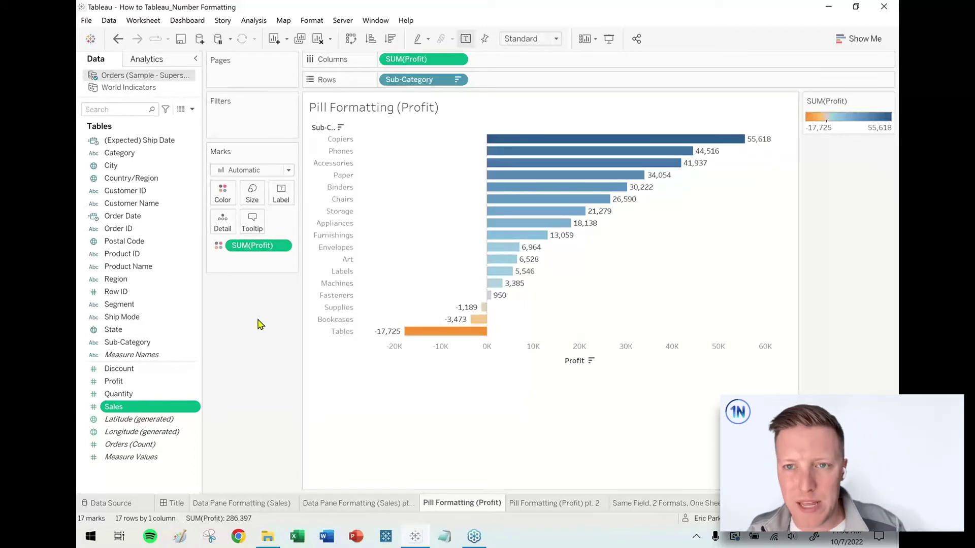
{"action": "left_click", "coordinate": [169, 382]}
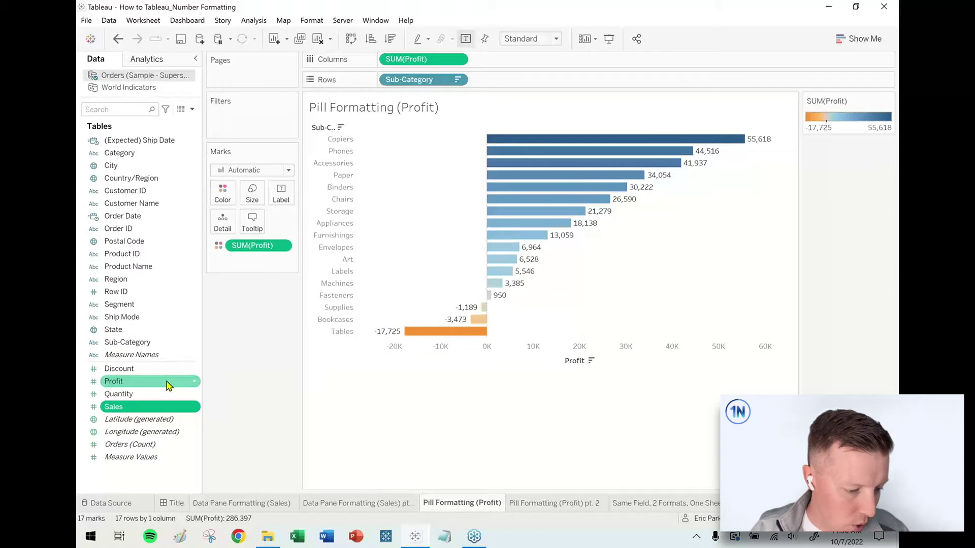
- Format SUM(Profit) pane labels as Currency (Custom), 1 decimal, Thousands (K), e.g. $55.6K
{"action": "left_click", "coordinate": [459, 60]}
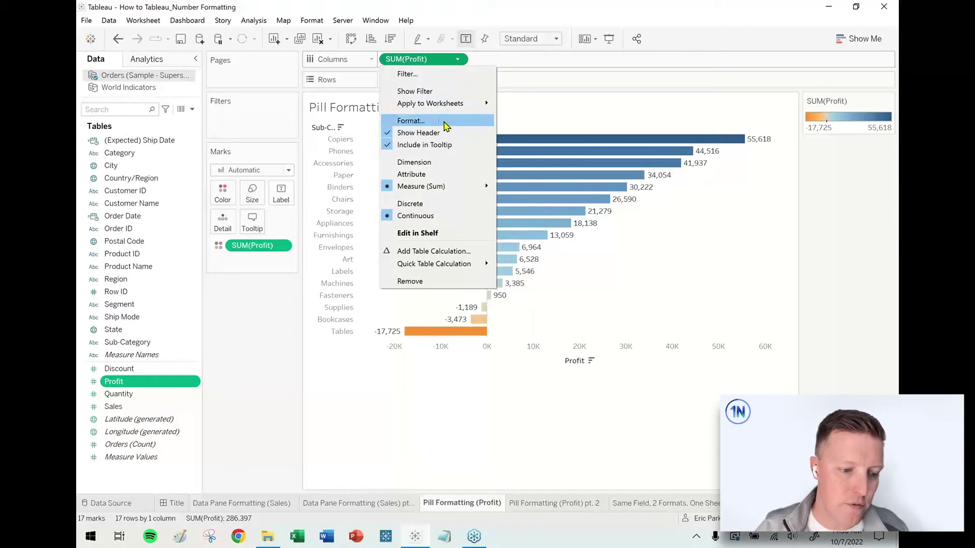
{"action": "left_click", "coordinate": [445, 125]}
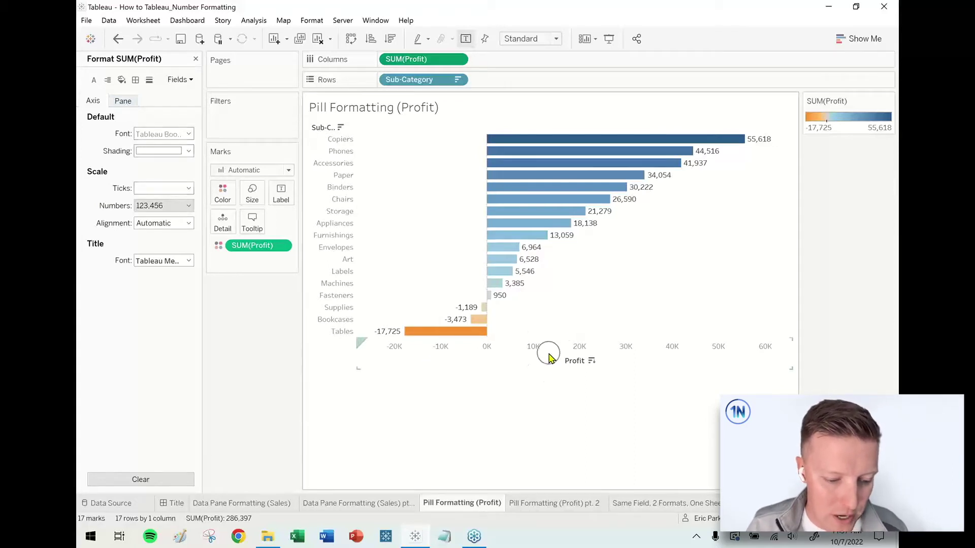
{"action": "left_click", "coordinate": [124, 102]}
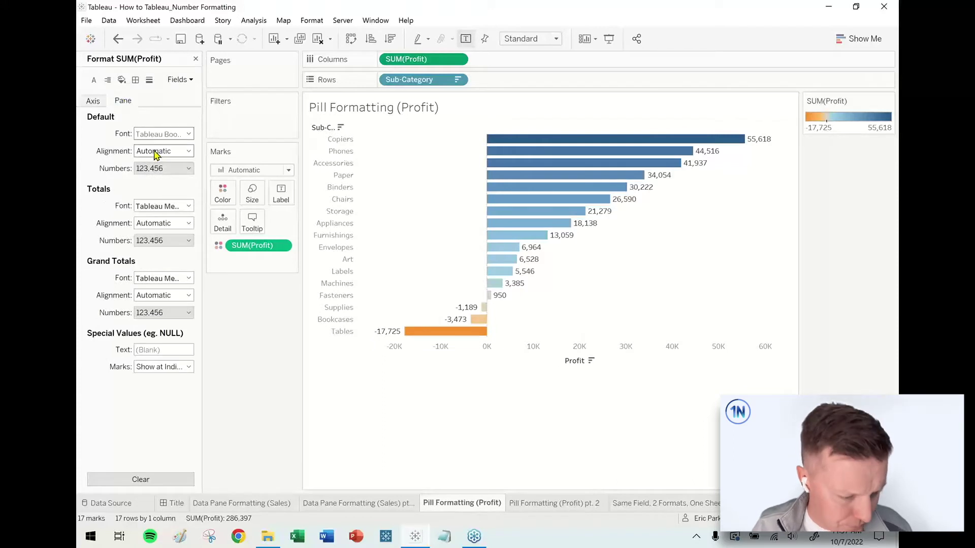
{"action": "left_click", "coordinate": [170, 172]}
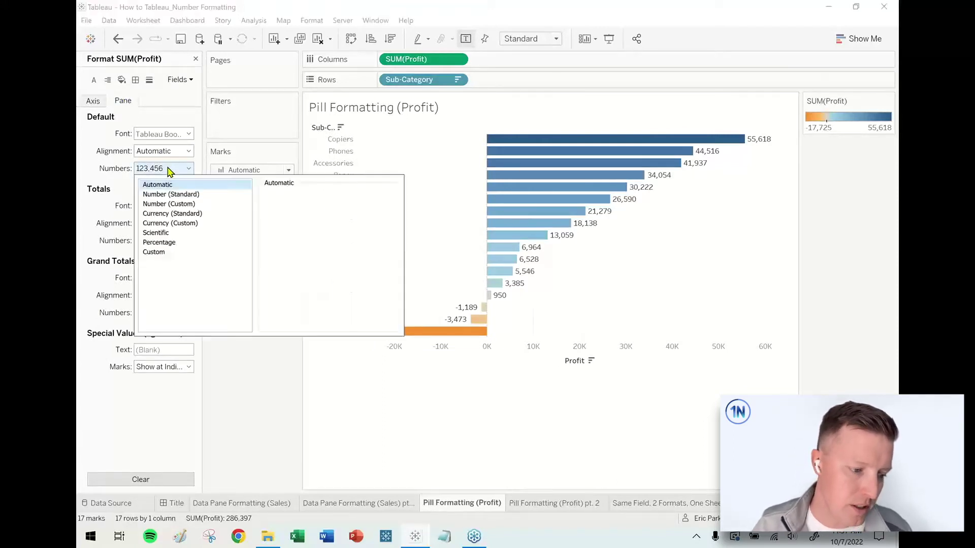
{"action": "left_click", "coordinate": [184, 224]}
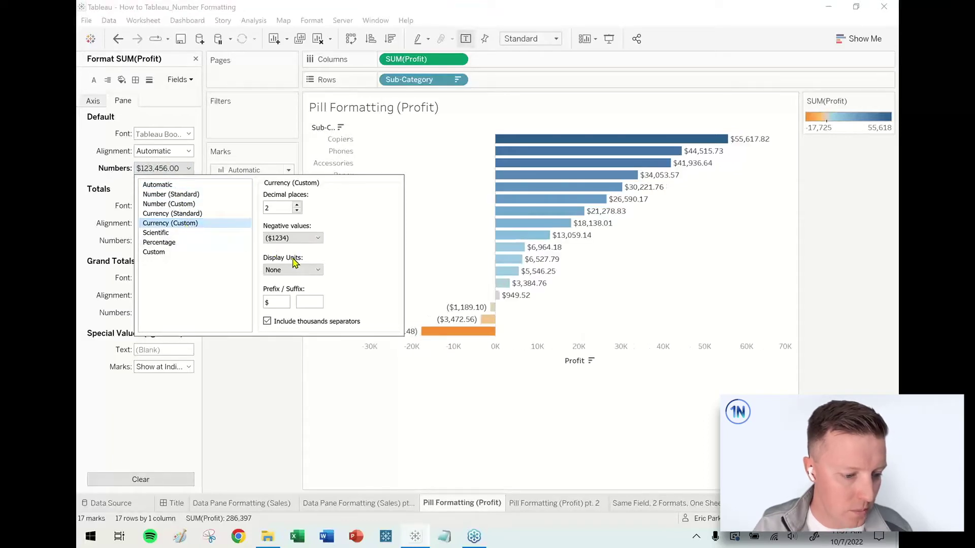
{"action": "left_click", "coordinate": [297, 210]}
{"action": "left_click", "coordinate": [300, 270]}
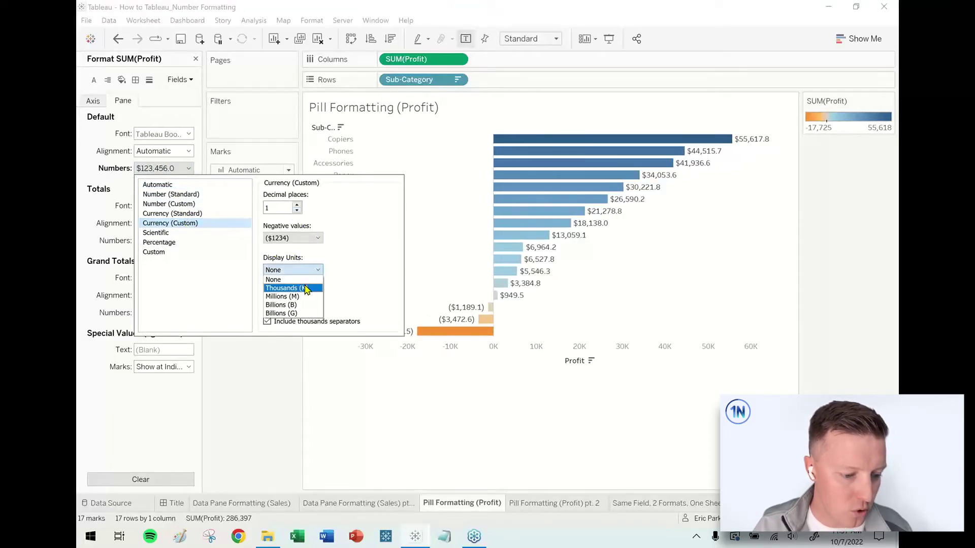
{"action": "left_click", "coordinate": [307, 285]}
{"action": "left_click", "coordinate": [867, 330]}
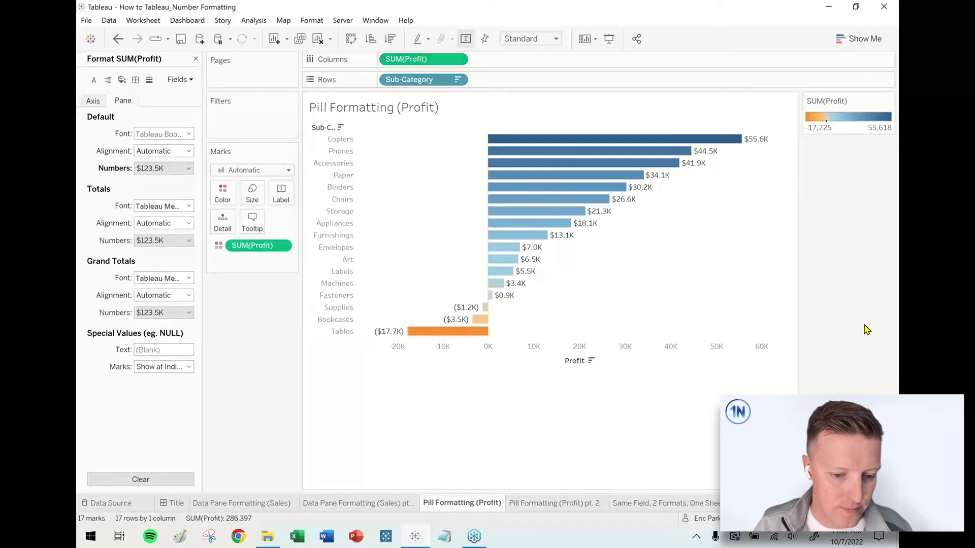
{"action": "mouse_move", "coordinate": [752, 144]}
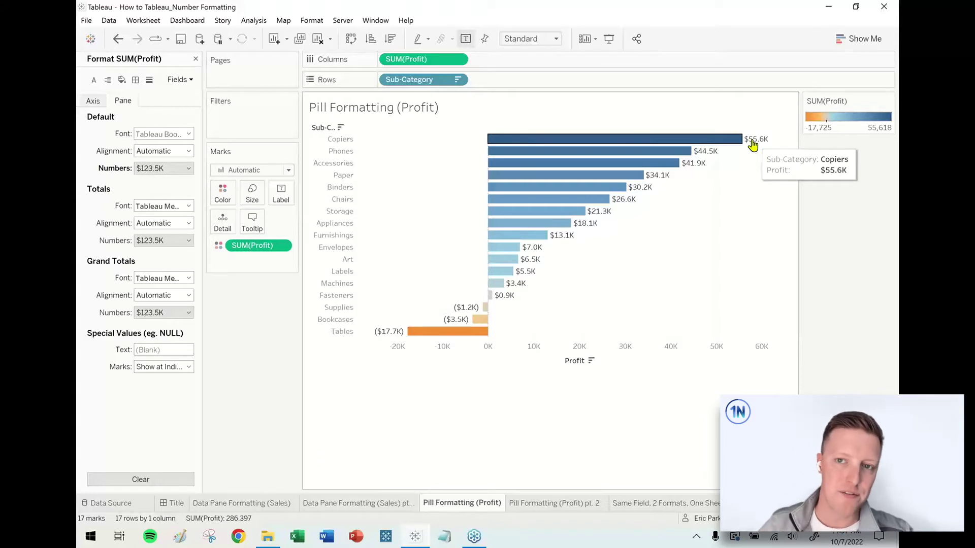
{"action": "left_click", "coordinate": [195, 58]}
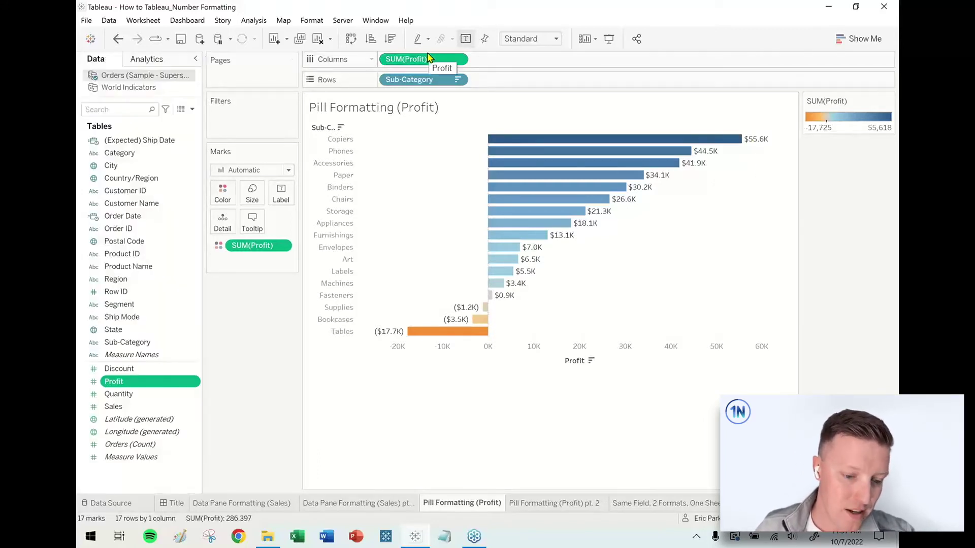
{"action": "left_click", "coordinate": [458, 60]}
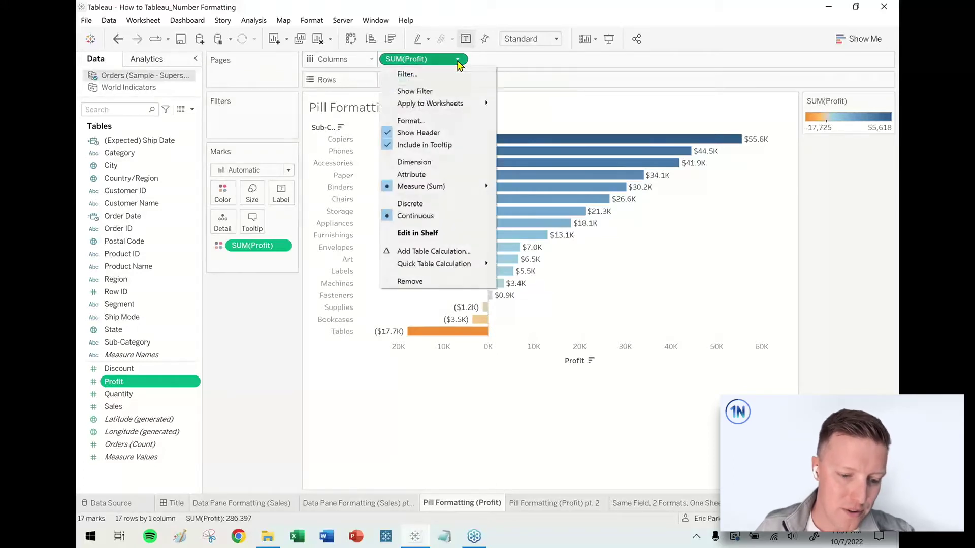
{"action": "left_click", "coordinate": [653, 409]}
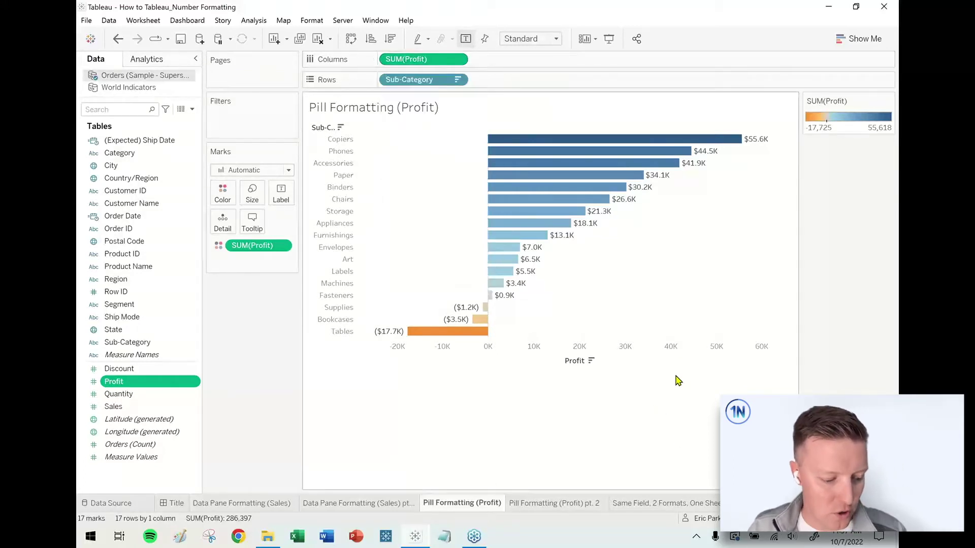
{"action": "left_click_drag", "start_coordinate": [681, 355], "coordinate": [720, 401]}
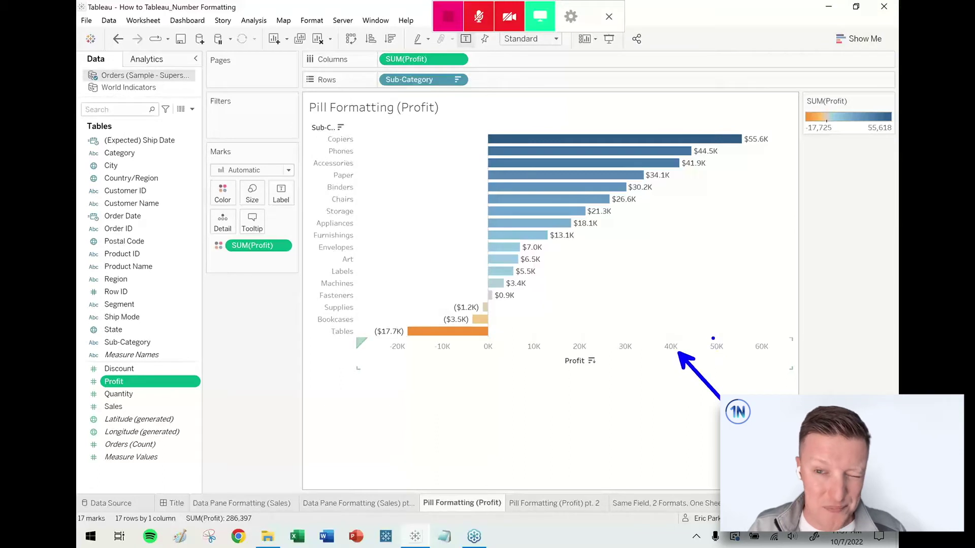
{"action": "left_click_drag", "start_coordinate": [736, 151], "coordinate": [735, 218]}
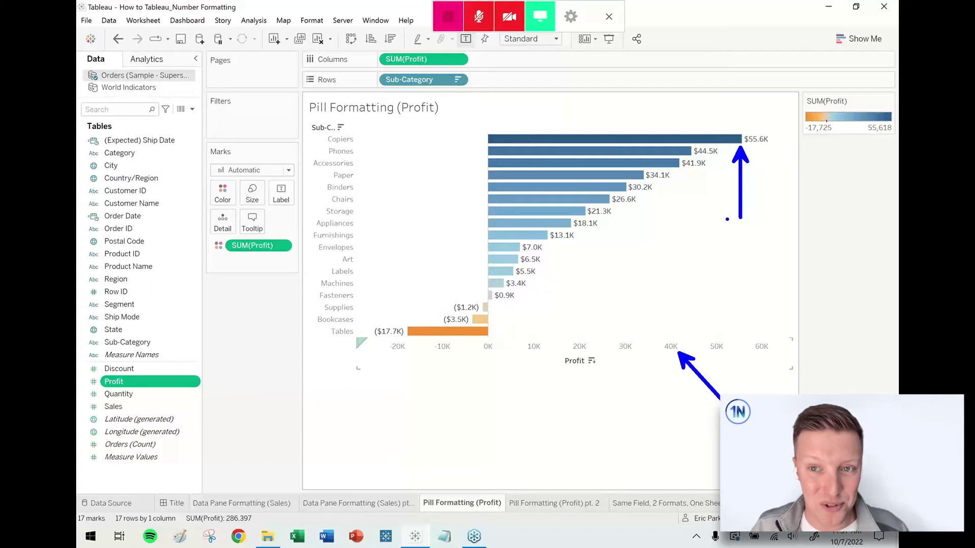
- Chart Profit by sub-category on the Pill Formatting (Profit) pt. 2 sheet
{"action": "left_click", "coordinate": [568, 504]}
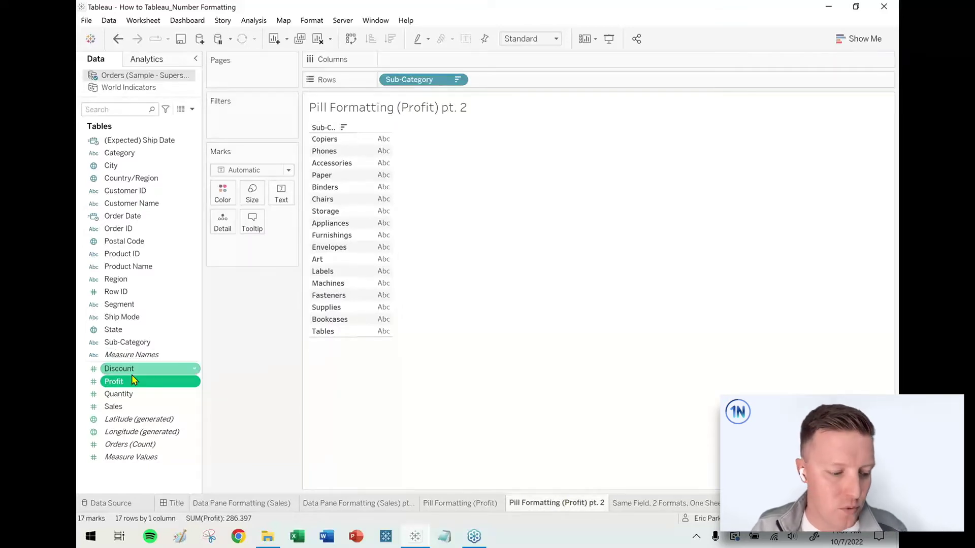
{"action": "mouse_move", "coordinate": [119, 387]}
{"action": "left_mouse_down"}
{"action": "mouse_move", "coordinate": [203, 335]}
{"action": "mouse_move", "coordinate": [477, 62]}
{"action": "left_mouse_up"}
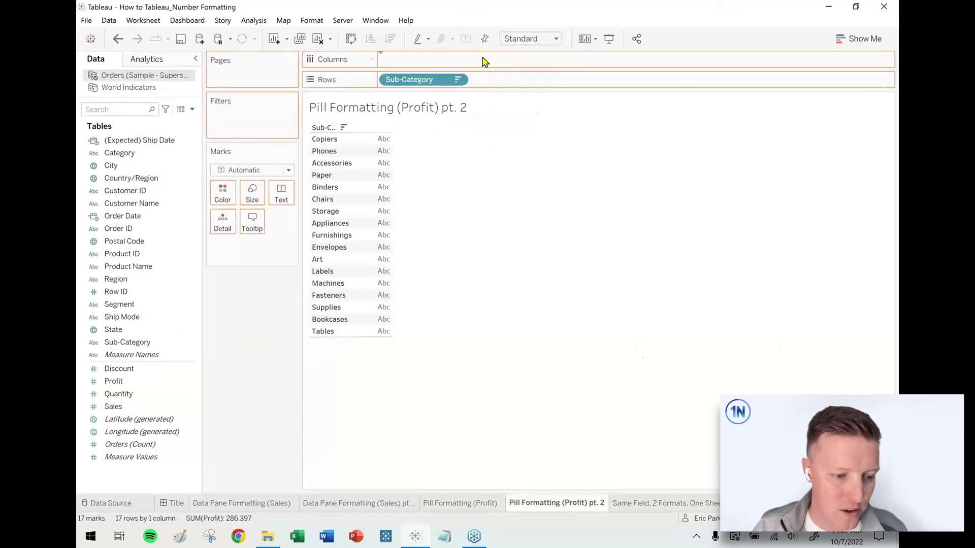
{"action": "mouse_move", "coordinate": [792, 144]}
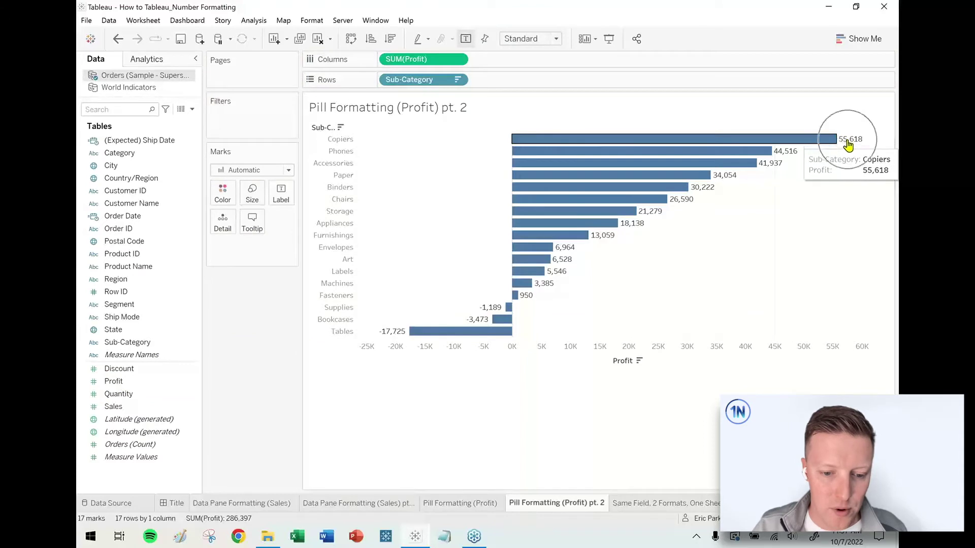
- Compare the unformatted pt. 2 bars with the formatted sheet's SUM(Profit) options
{"action": "left_click", "coordinate": [463, 504]}
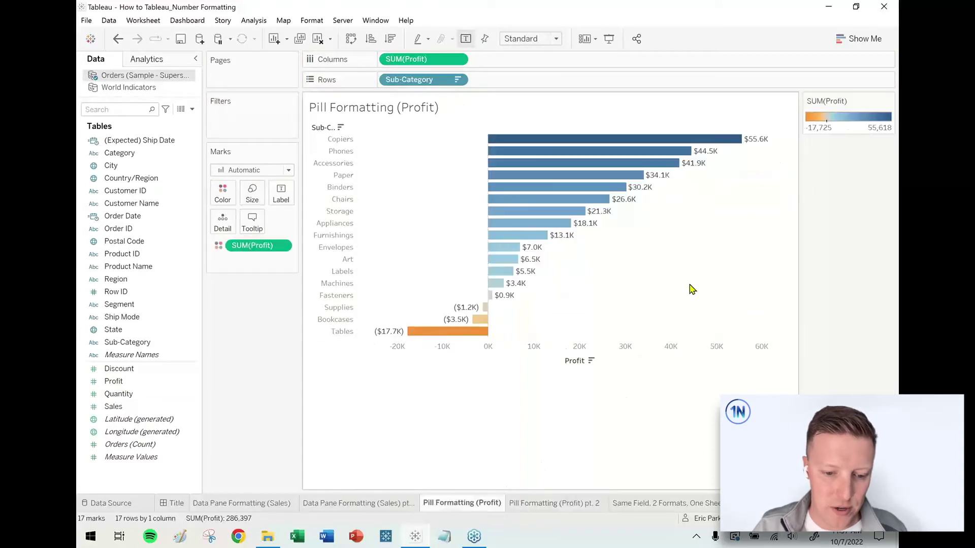
{"action": "left_click", "coordinate": [577, 502]}
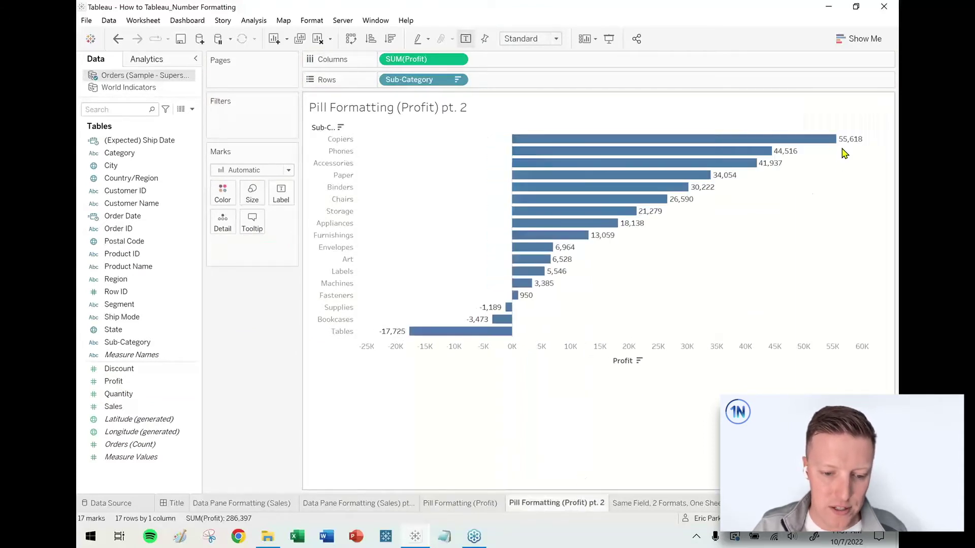
{"action": "mouse_move", "coordinate": [850, 142]}
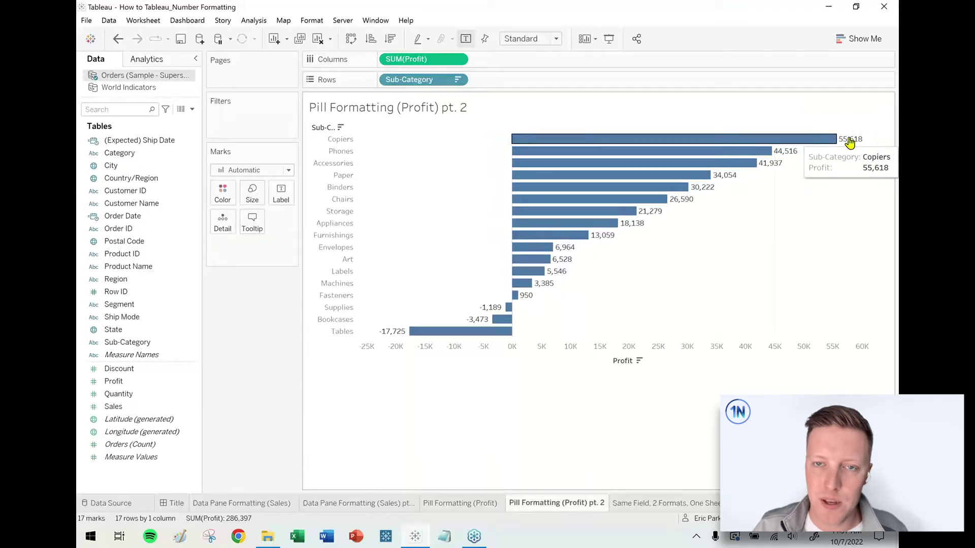
{"action": "left_click", "coordinate": [480, 503]}
{"action": "left_click", "coordinate": [458, 59]}
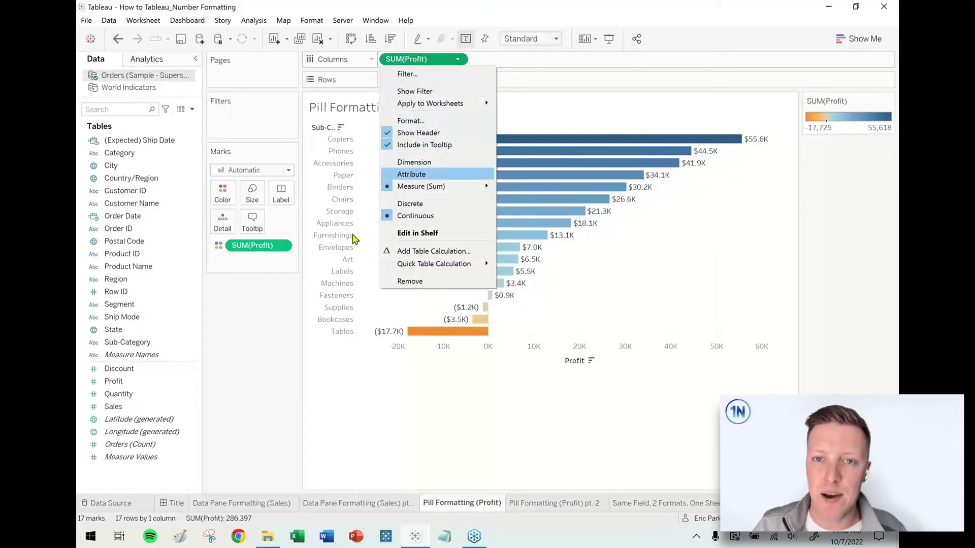
{"action": "left_click", "coordinate": [279, 330]}
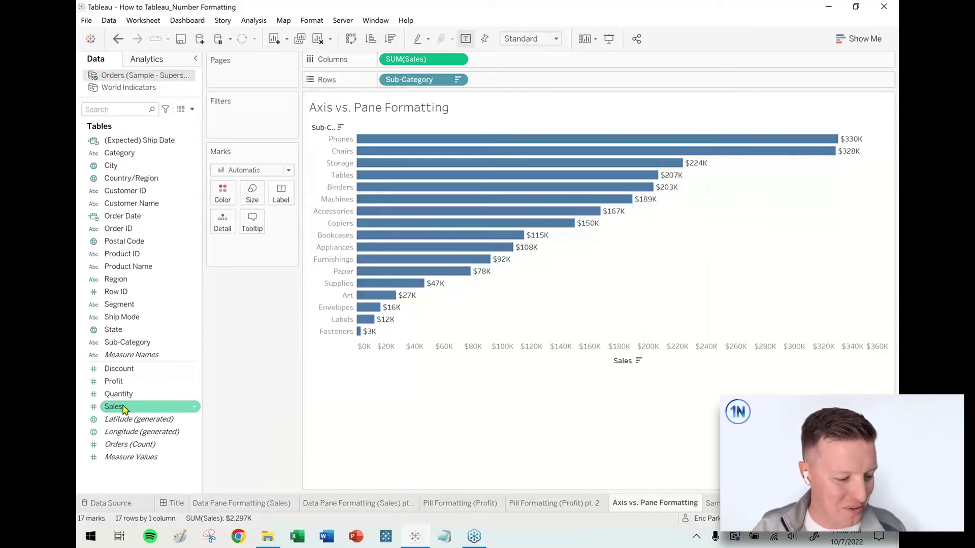
- Chart Profit sorted descending with axis numbers as Currency (Custom), 0 decimals, Thousands (K)
{"action": "left_click_drag", "start_coordinate": [112, 385], "coordinate": [412, 61]}
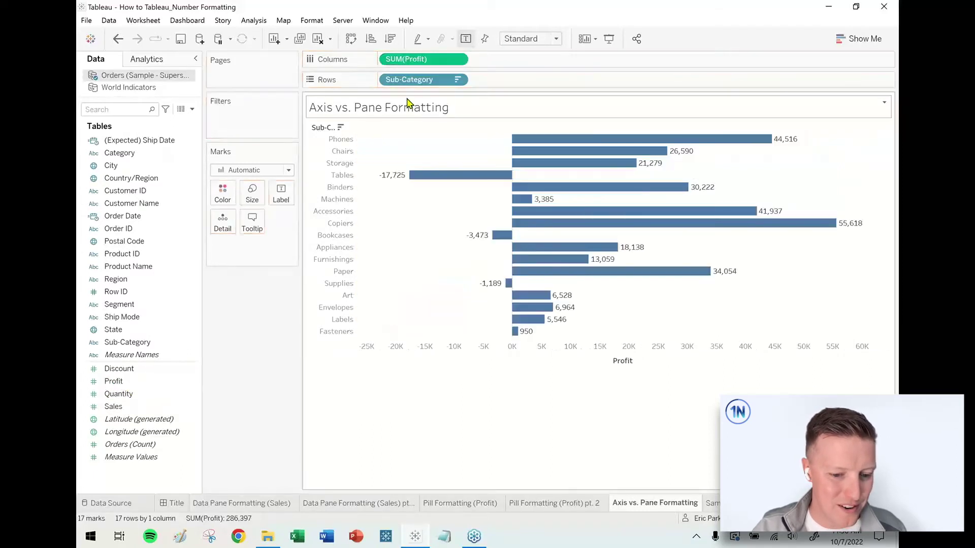
{"action": "left_click", "coordinate": [390, 39]}
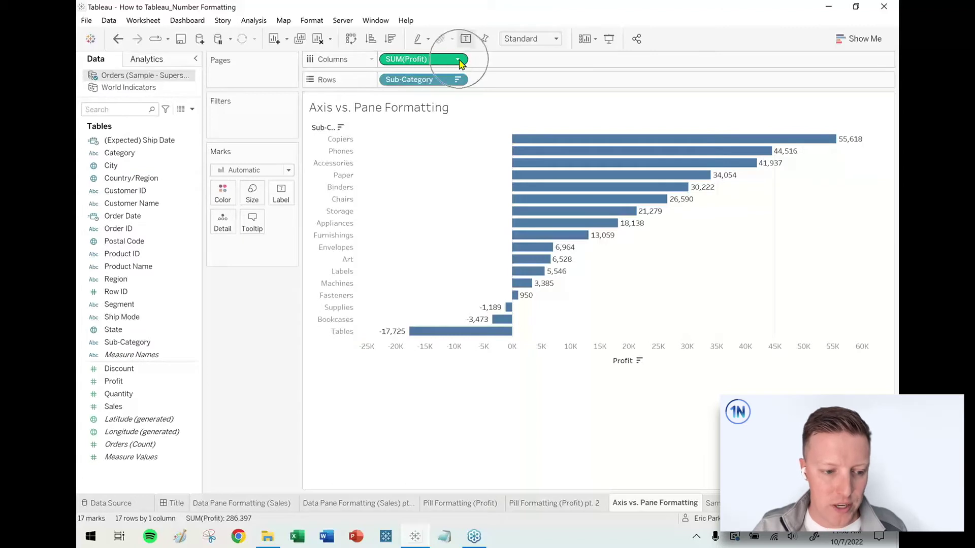
{"action": "left_click", "coordinate": [458, 61]}
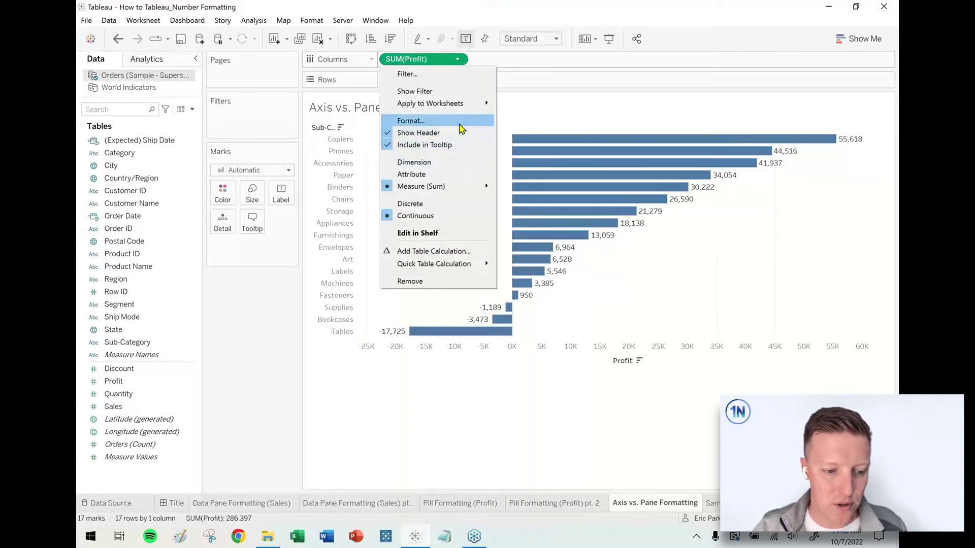
{"action": "left_click", "coordinate": [459, 122]}
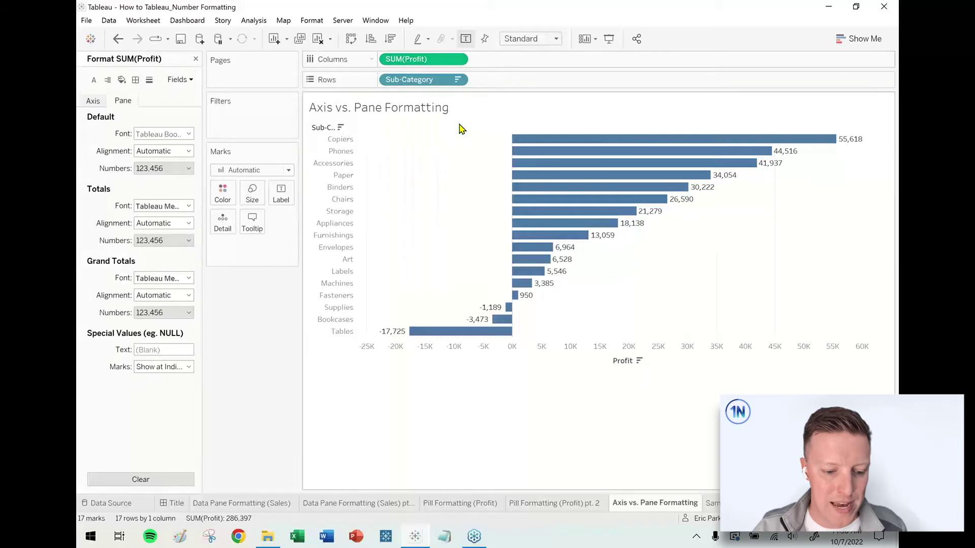
{"action": "left_click", "coordinate": [93, 102]}
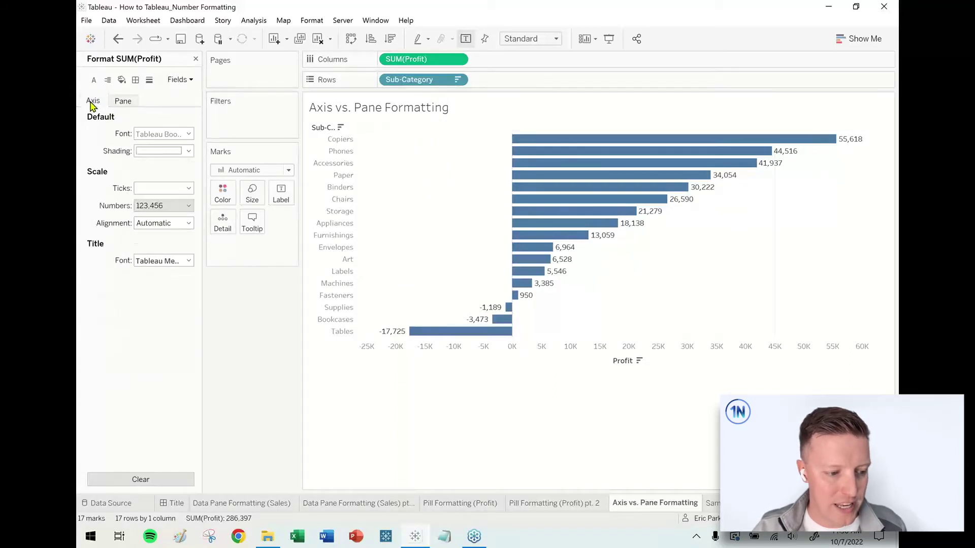
{"action": "left_click", "coordinate": [171, 207]}
{"action": "left_click", "coordinate": [187, 260]}
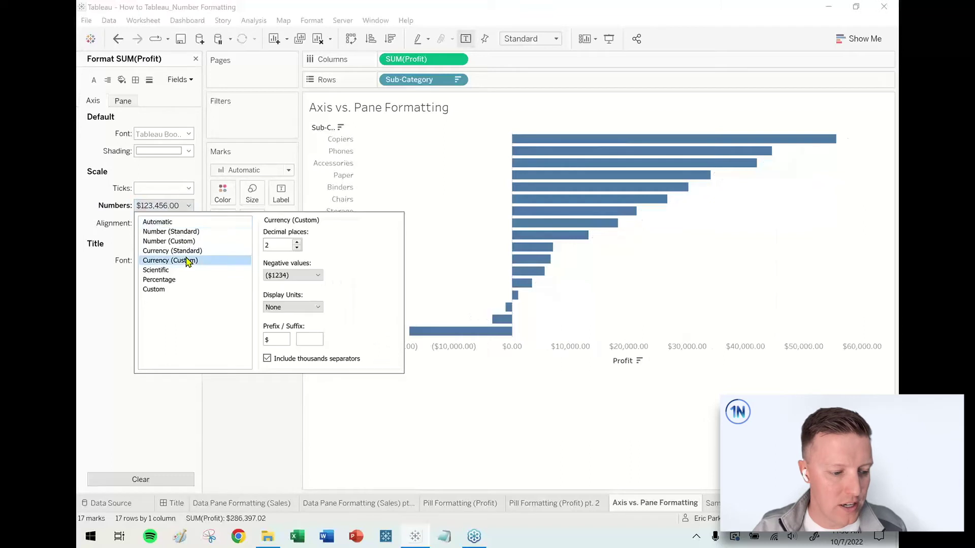
{"action": "left_click", "coordinate": [297, 248]}
{"action": "left_click", "coordinate": [297, 248]}
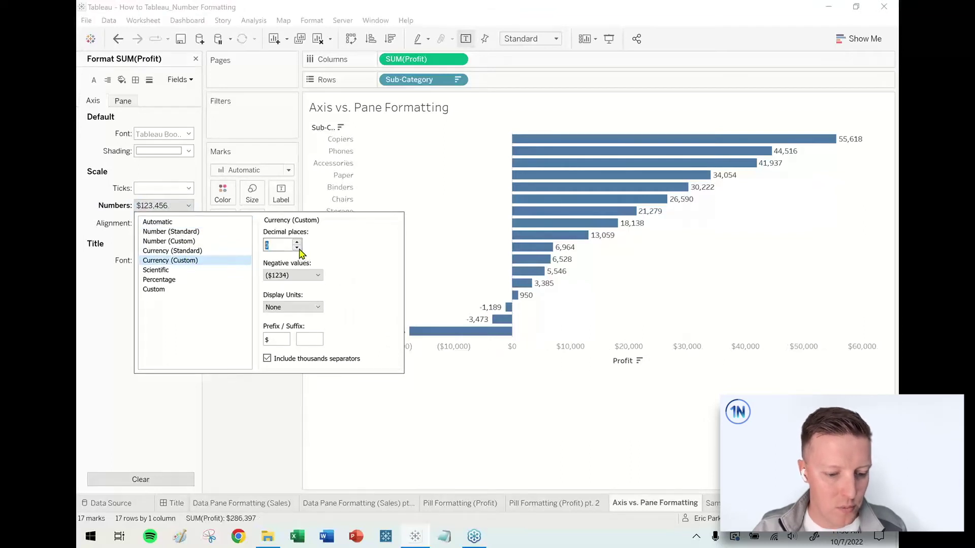
{"action": "left_click", "coordinate": [290, 309]}
{"action": "left_click", "coordinate": [288, 325]}
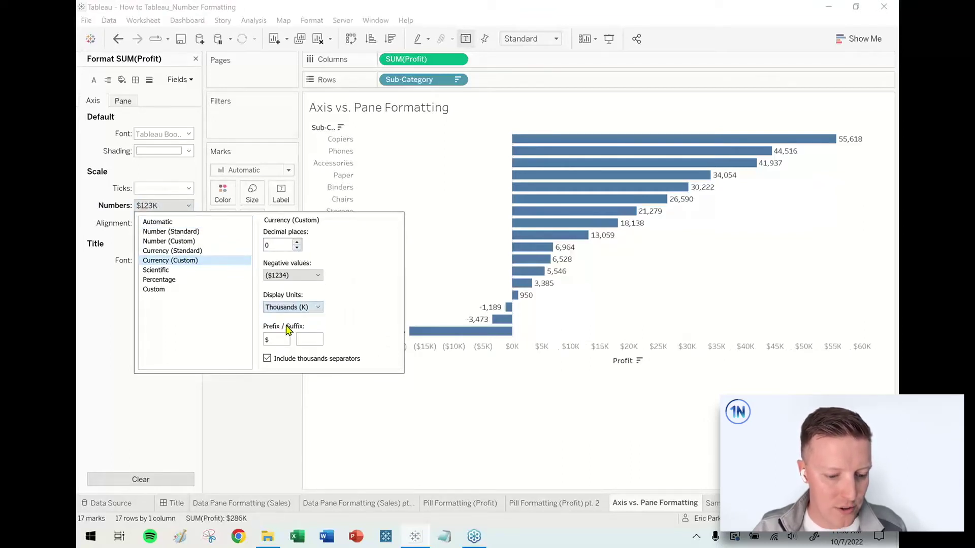
{"action": "left_click", "coordinate": [126, 170]}
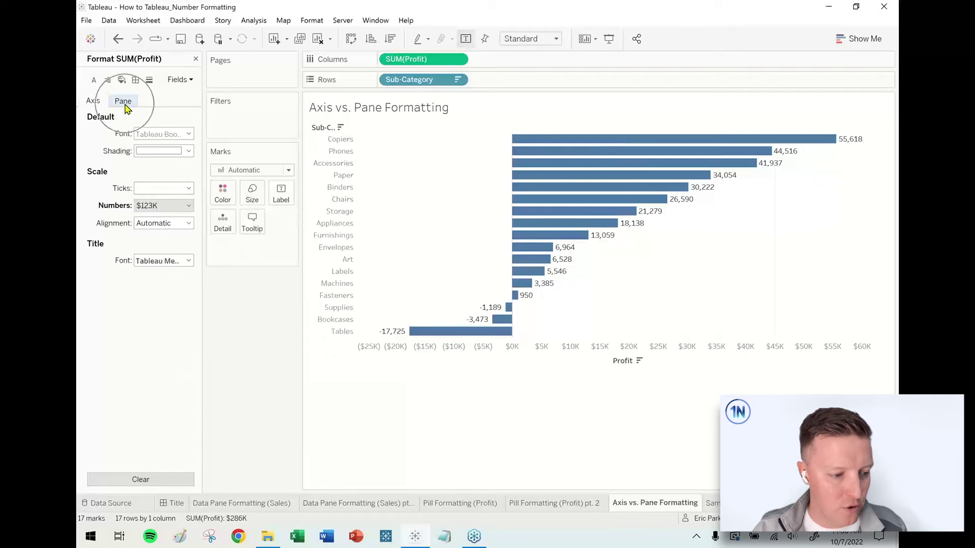
- Format the Profit bar labels as Currency (Custom) with 0 decimals
{"action": "left_click", "coordinate": [125, 103]}
{"action": "left_click", "coordinate": [155, 169]}
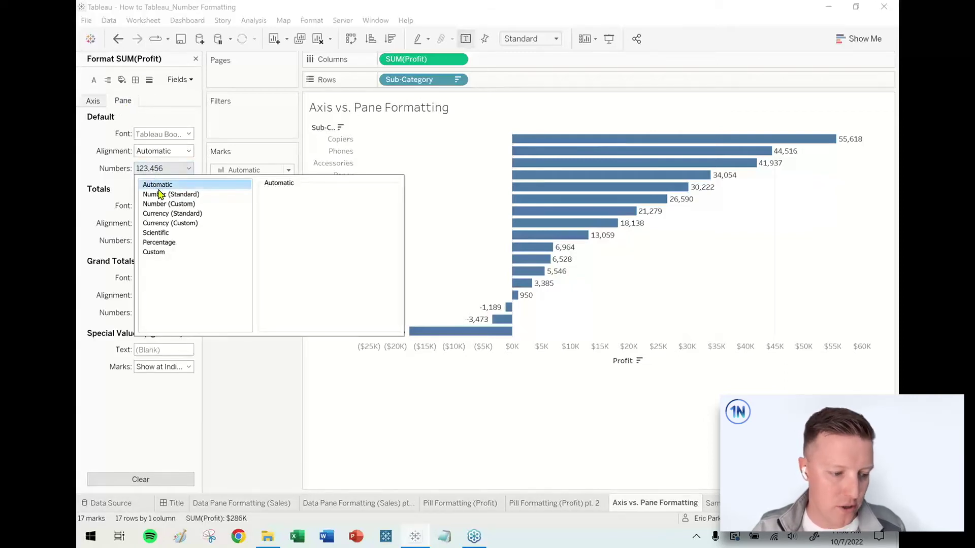
{"action": "left_click", "coordinate": [168, 223]}
{"action": "double_click", "coordinate": [298, 210]}
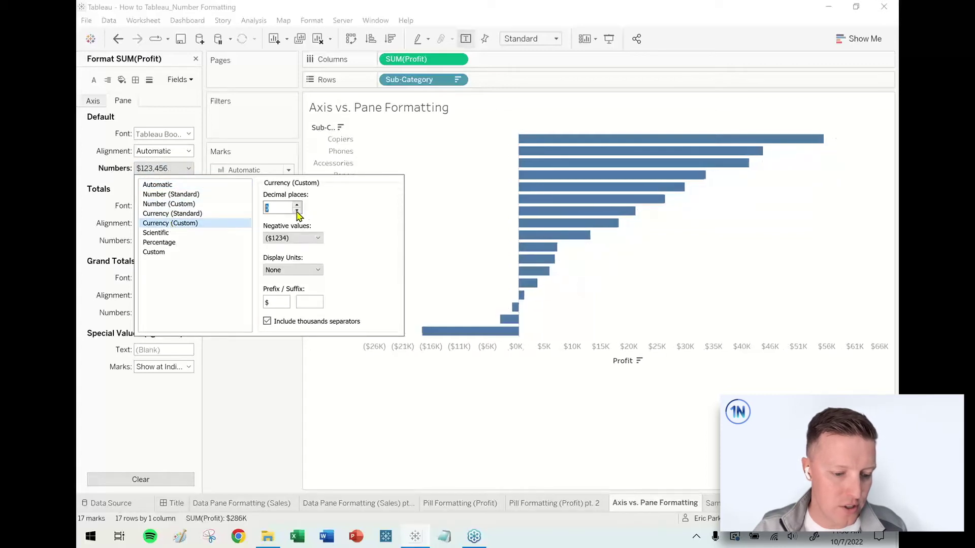
{"action": "left_click", "coordinate": [449, 182]}
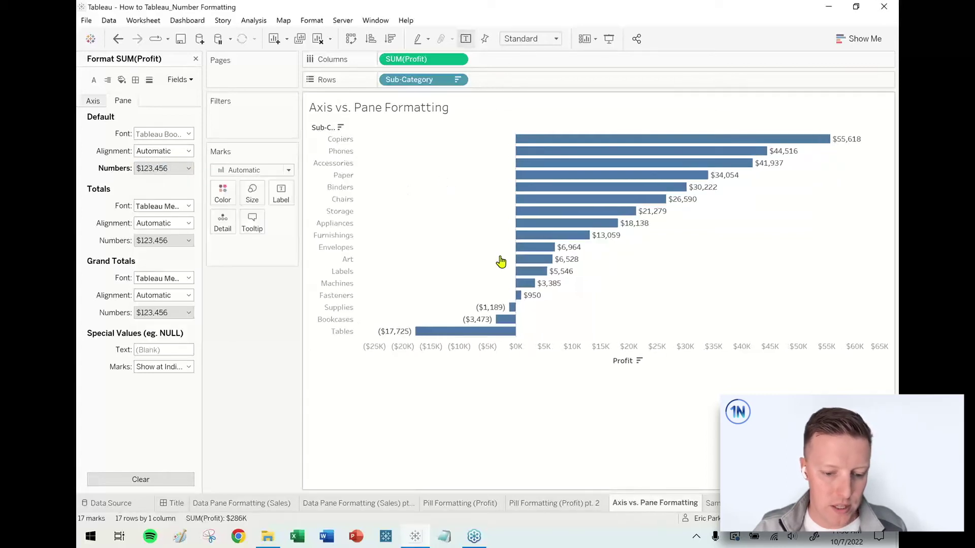
{"action": "left_click_drag", "start_coordinate": [790, 394], "coordinate": [808, 350]}
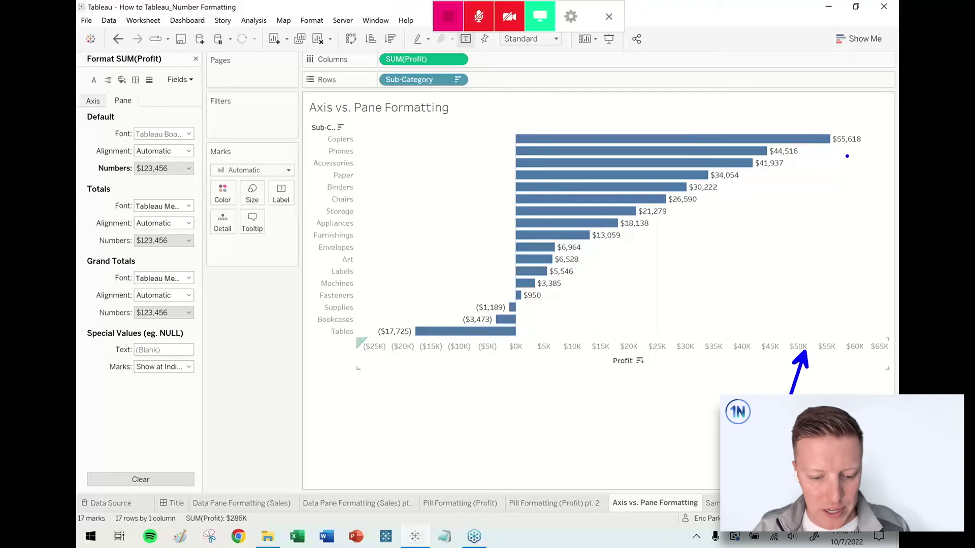
{"action": "left_click_drag", "start_coordinate": [848, 146], "coordinate": [831, 196]}
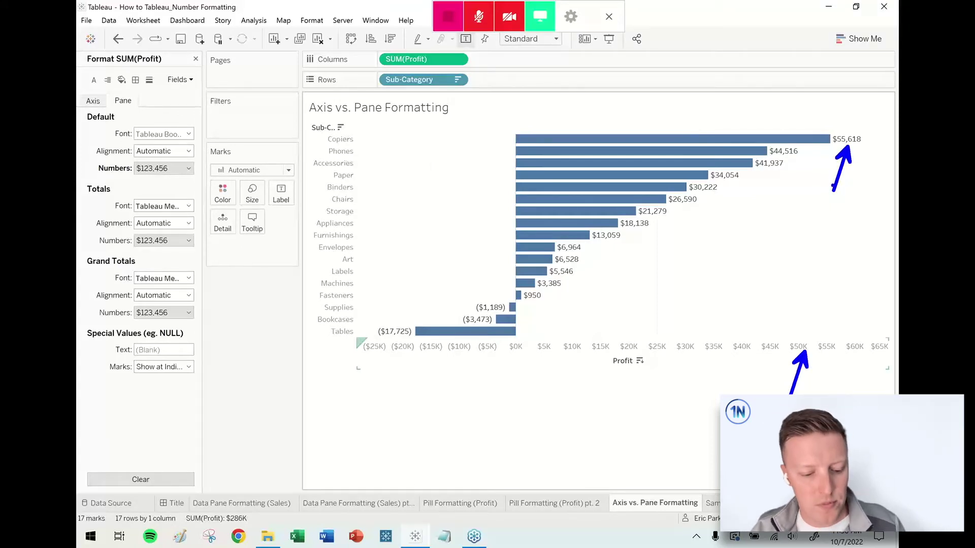
{"action": "left_click", "coordinate": [196, 59]}
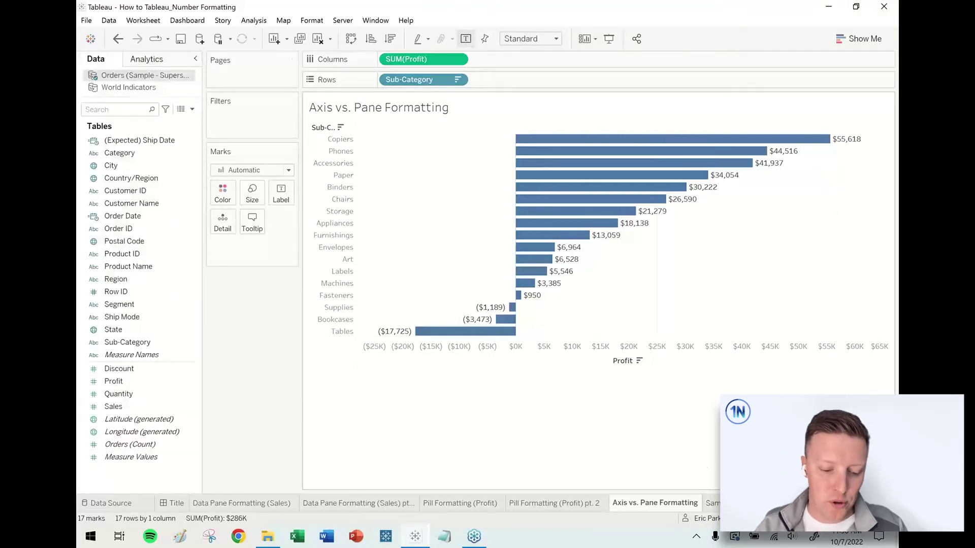
{"action": "left_click", "coordinate": [713, 503]}
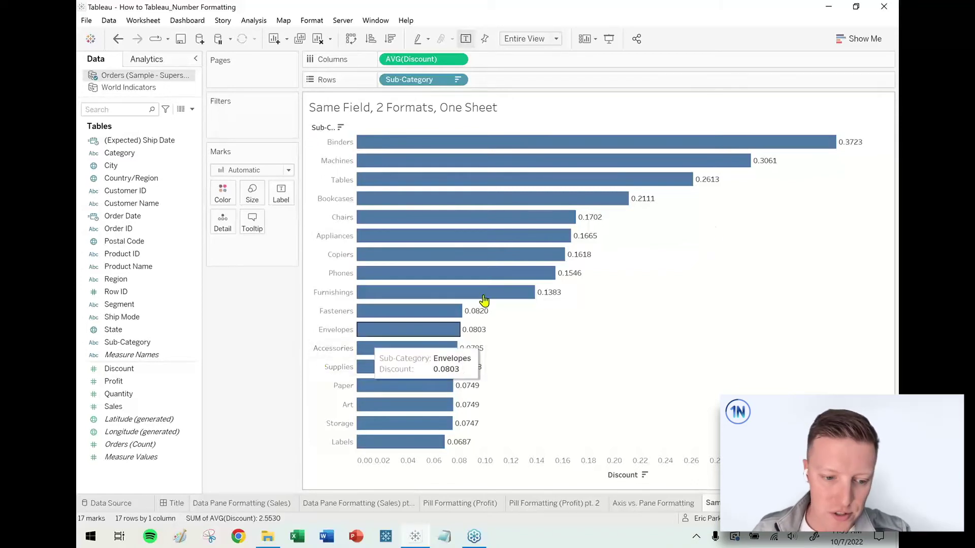
- Format AVG(Discount) bar labels as Percentage with 0 decimals, reading 37% down to 7%
{"action": "mouse_move", "coordinate": [847, 145]}
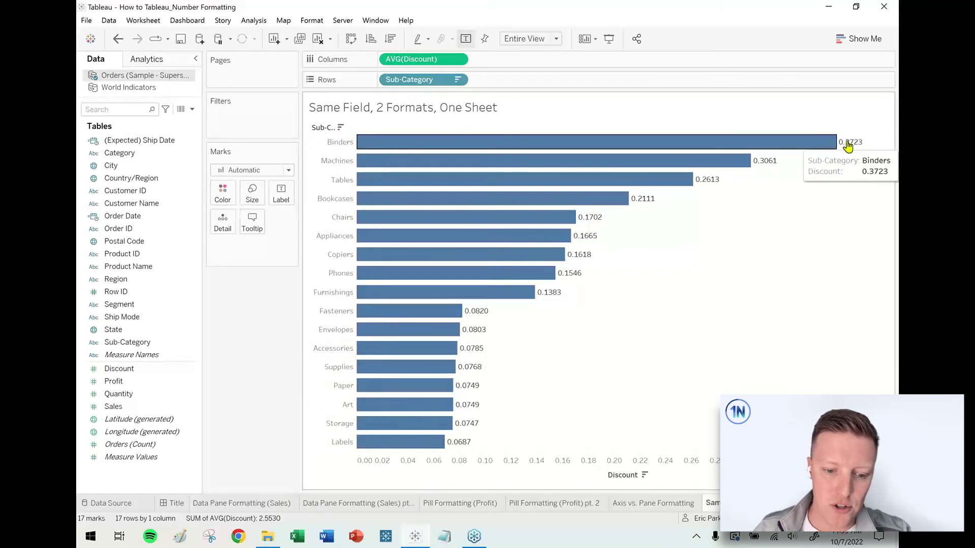
{"action": "left_click", "coordinate": [459, 60]}
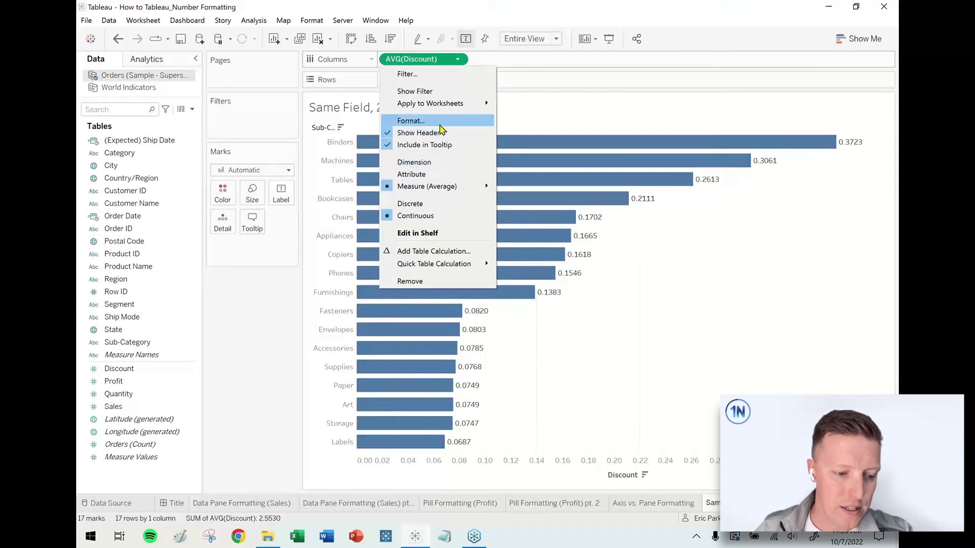
{"action": "left_click", "coordinate": [408, 122]}
{"action": "left_click", "coordinate": [158, 169]}
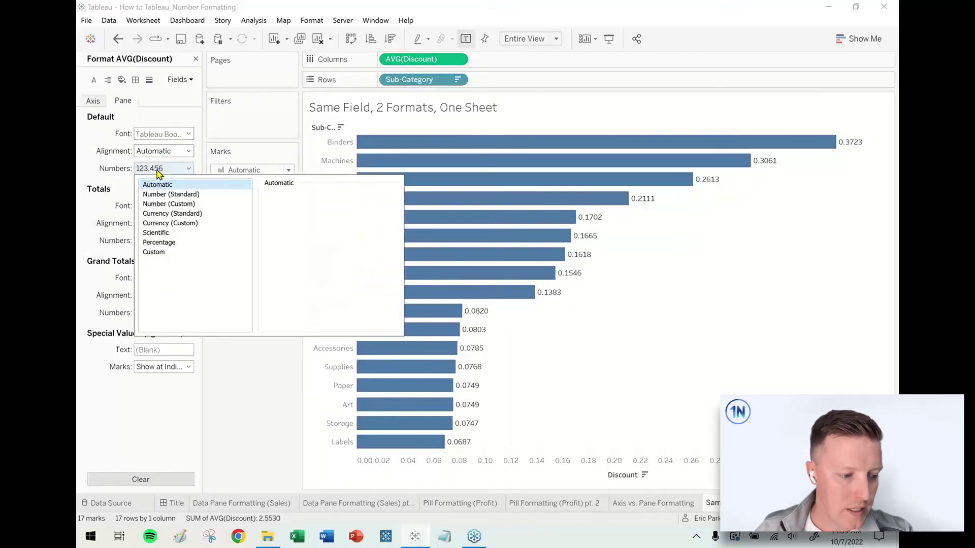
{"action": "left_click", "coordinate": [157, 242]}
{"action": "left_click", "coordinate": [297, 210]}
{"action": "left_click", "coordinate": [297, 211]}
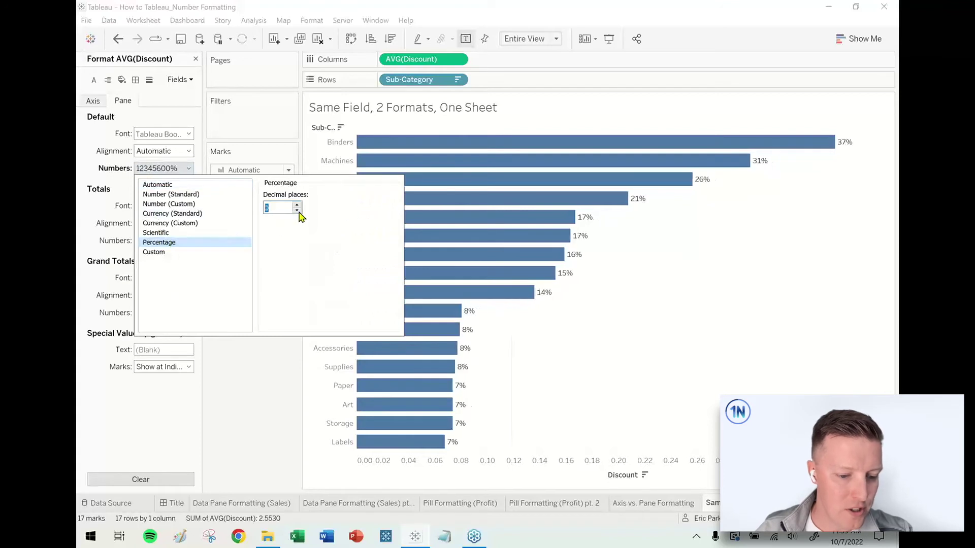
{"action": "left_click", "coordinate": [697, 364]}
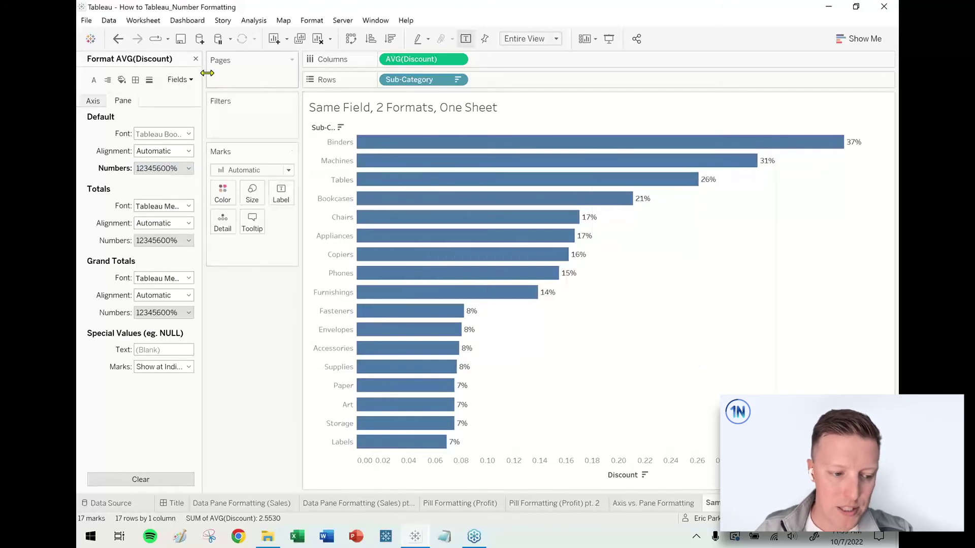
{"action": "left_click", "coordinate": [195, 59]}
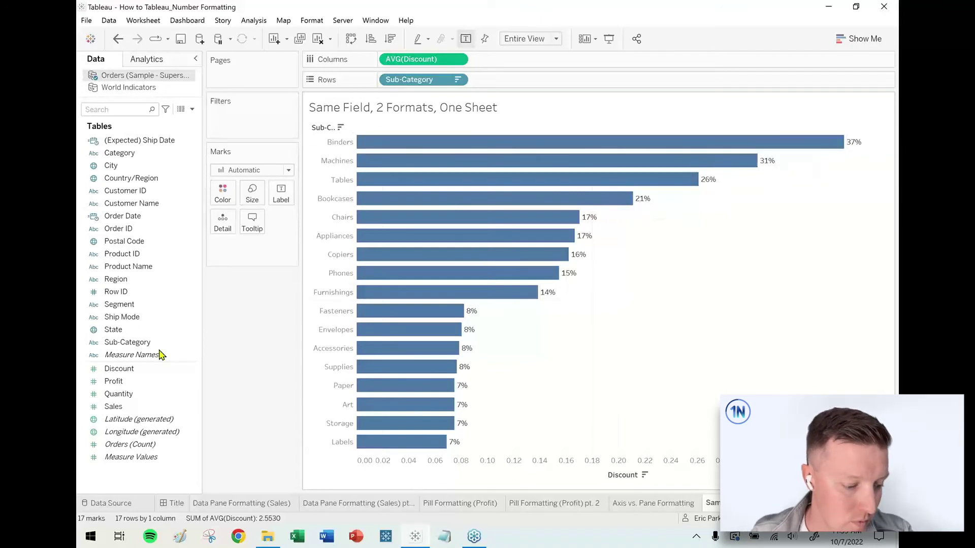
{"action": "left_click", "coordinate": [122, 370]}
- Try Discount on the tooltip, inspect its number format, then remove it again
{"action": "left_click_drag", "start_coordinate": [124, 372], "coordinate": [253, 230]}
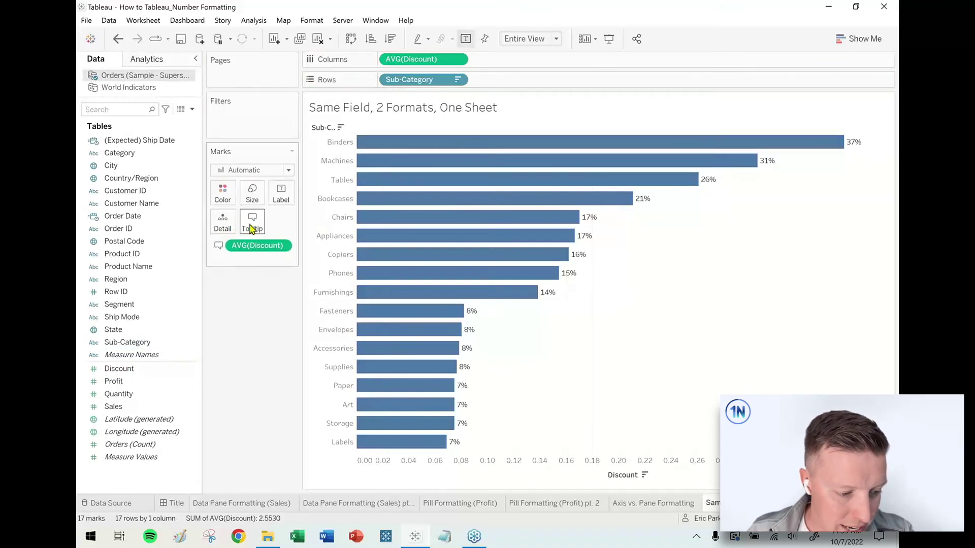
{"action": "right_click", "coordinate": [251, 247]}
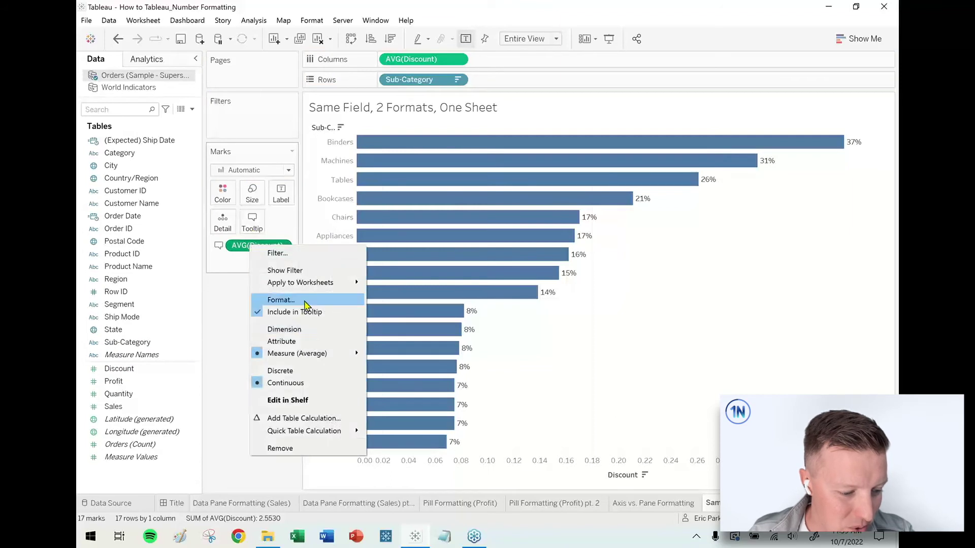
{"action": "left_click", "coordinate": [281, 300]}
{"action": "left_click", "coordinate": [175, 169]}
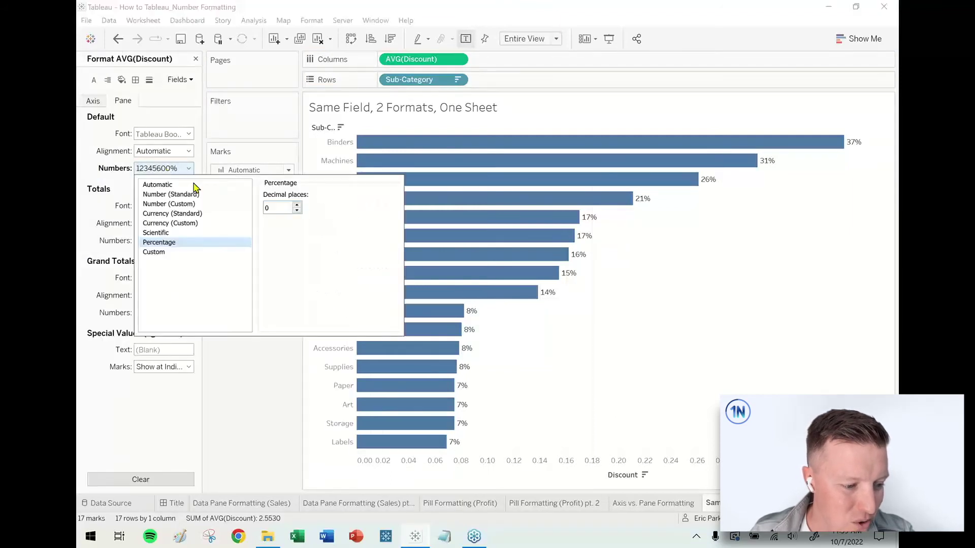
{"action": "left_click", "coordinate": [256, 374]}
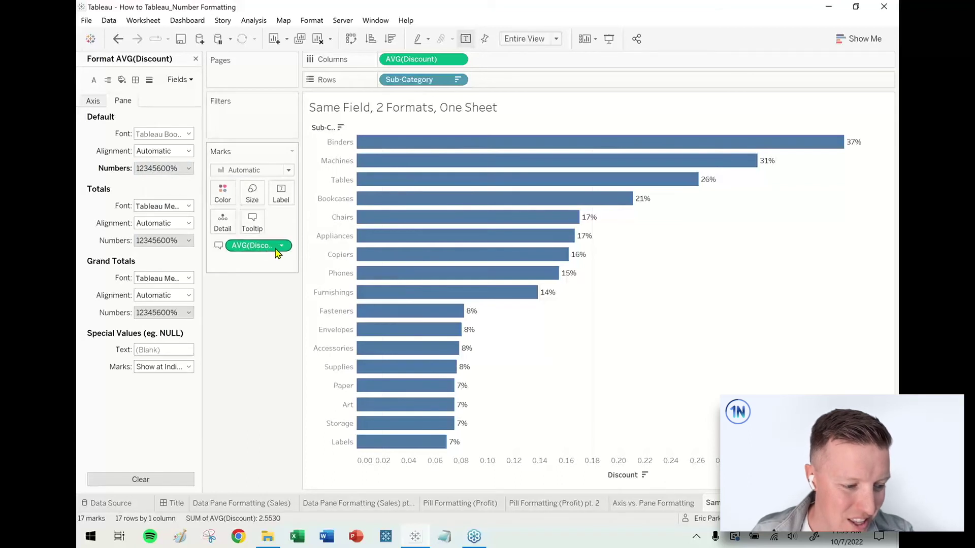
{"action": "left_click", "coordinate": [98, 104]}
{"action": "left_click", "coordinate": [123, 101]}
{"action": "left_click", "coordinate": [195, 59]}
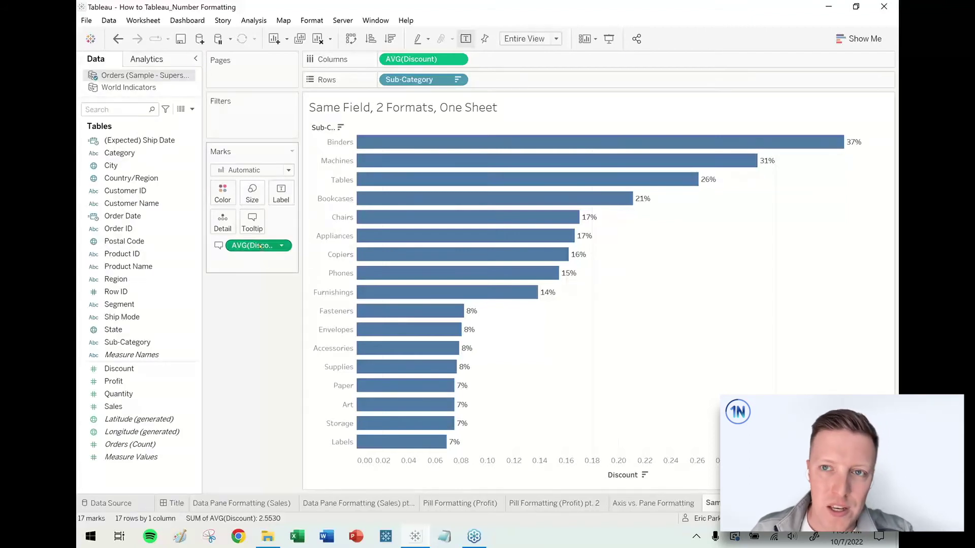
{"action": "left_click_drag", "start_coordinate": [259, 246], "coordinate": [124, 363]}
- Duplicate the Discount field and rename the copy 'Discount (Detailed)'
{"action": "right_click", "coordinate": [125, 373]}
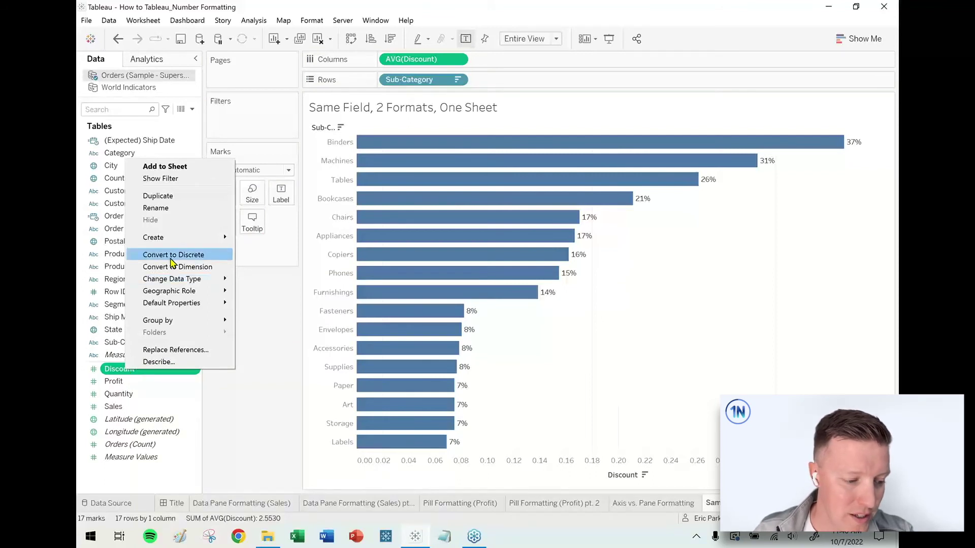
{"action": "left_click", "coordinate": [197, 197]}
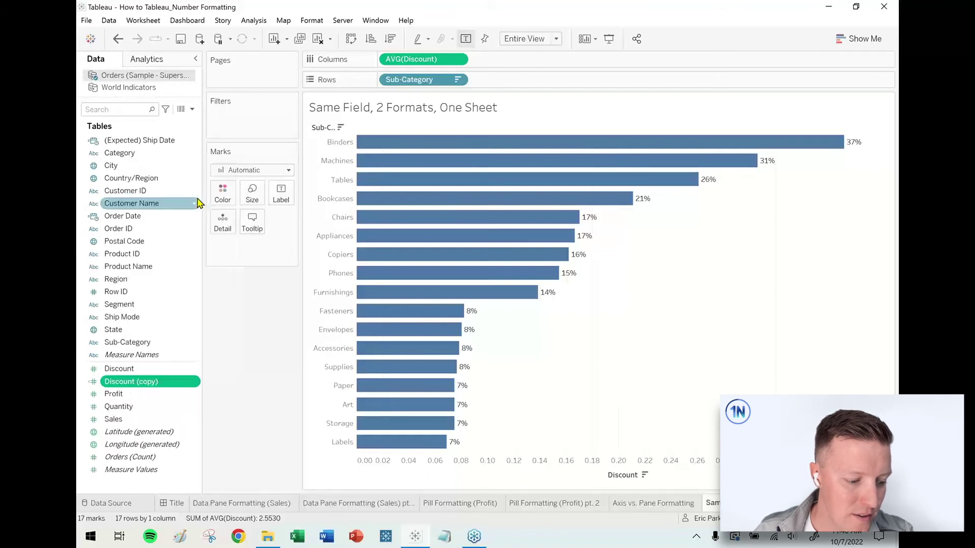
{"action": "right_click", "coordinate": [127, 384]}
{"action": "left_click", "coordinate": [180, 185]}
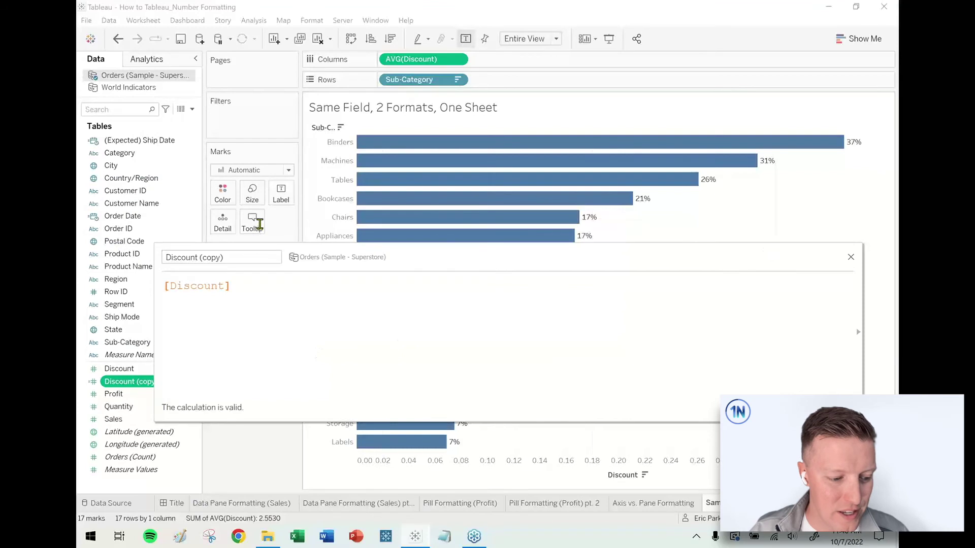
{"action": "left_click", "coordinate": [277, 257]}
{"action": "key", "text": "BackSpace"}
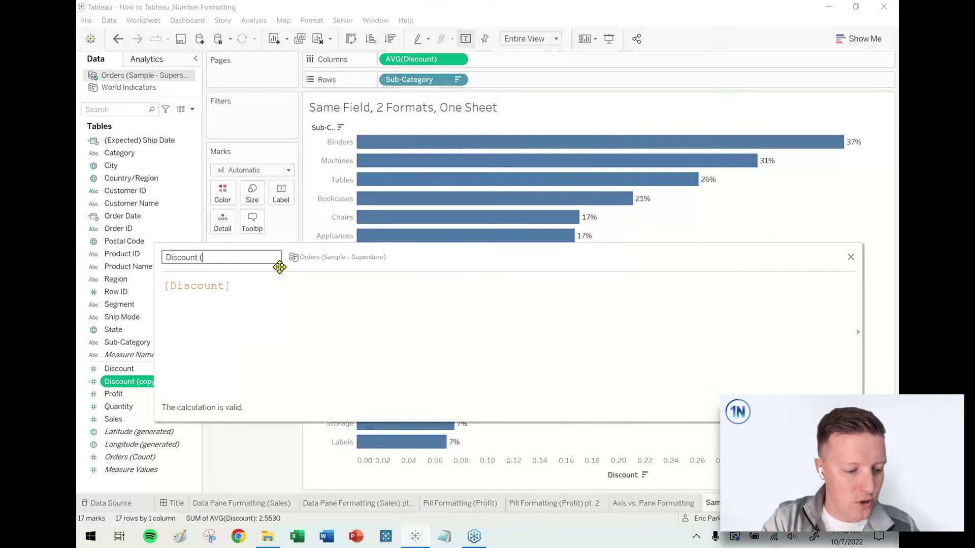
{"action": "type", "text": "Detailed)"}
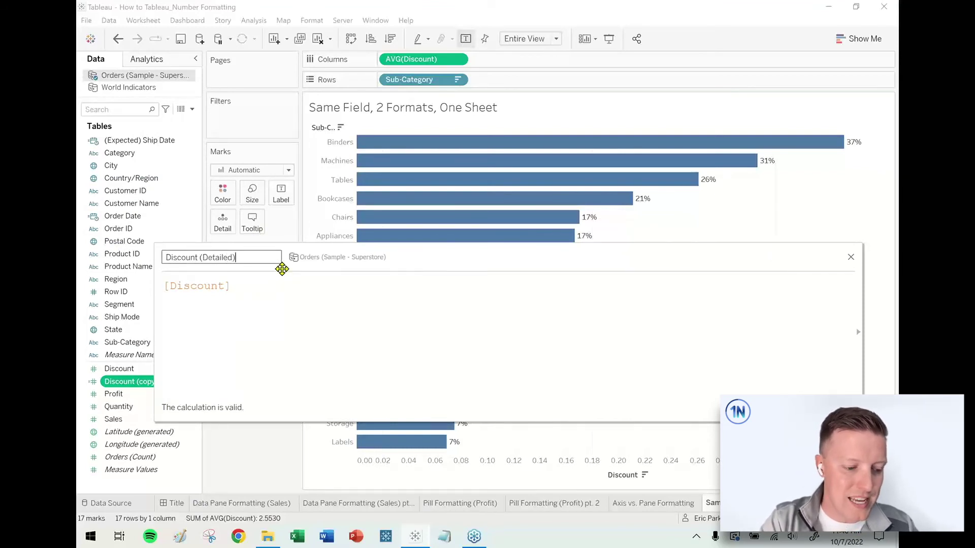
{"action": "key", "text": "Return"}
- Add Discount (Detailed) to the bar tooltips
{"action": "right_click", "coordinate": [157, 381]}
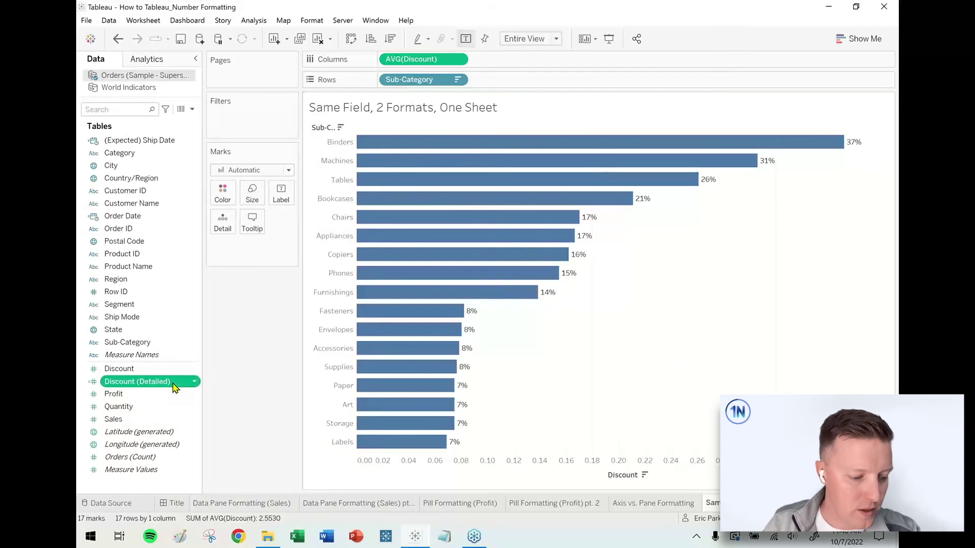
{"action": "left_click", "coordinate": [157, 383]}
{"action": "left_click_drag", "start_coordinate": [157, 383], "coordinate": [269, 226]}
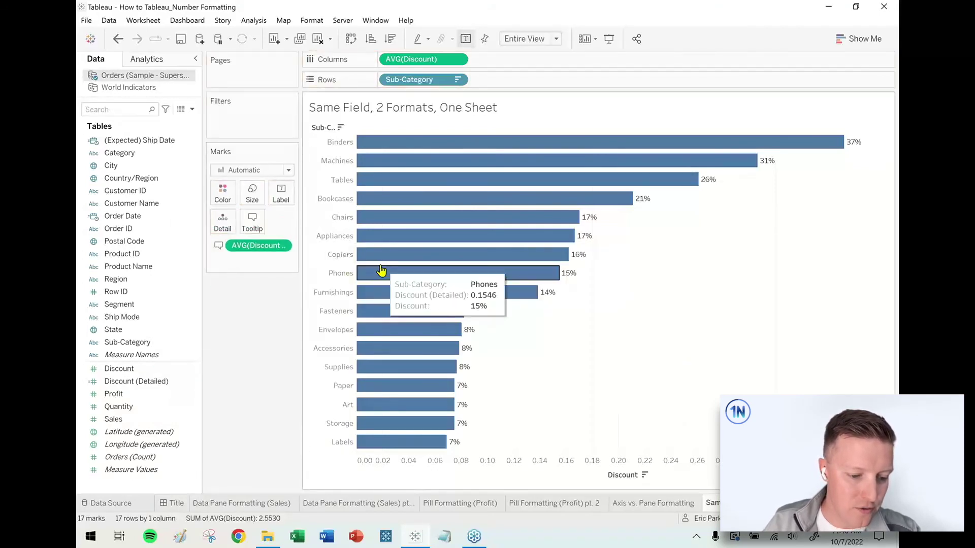
- Format the Discount (Detailed) tooltip field as a percentage with 2 decimal places
{"action": "right_click", "coordinate": [264, 247]}
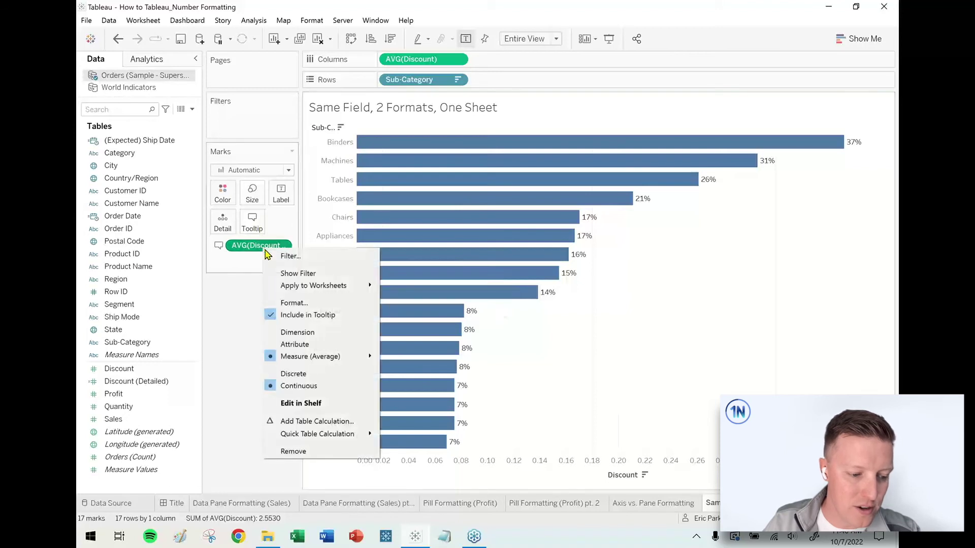
{"action": "left_click", "coordinate": [308, 304]}
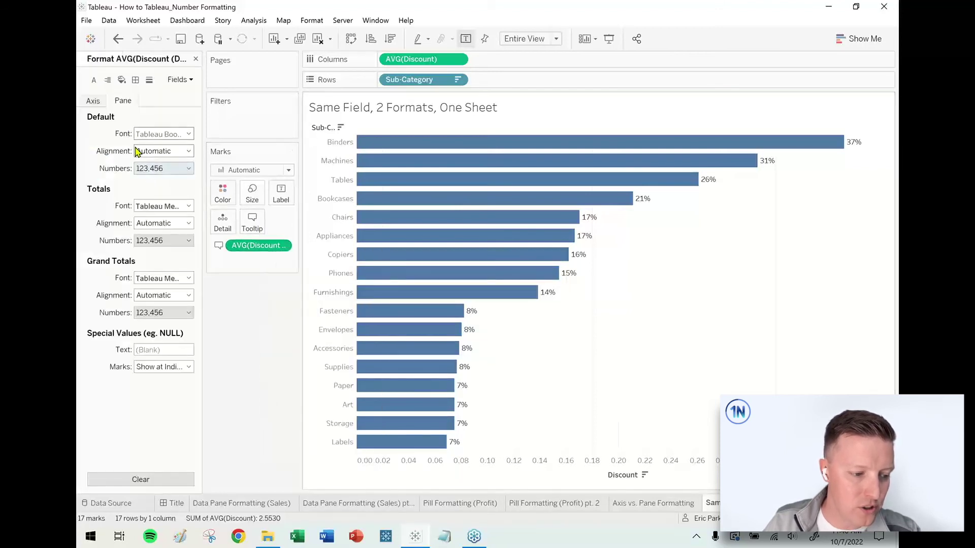
{"action": "left_click", "coordinate": [148, 168]}
{"action": "left_click", "coordinate": [170, 242]}
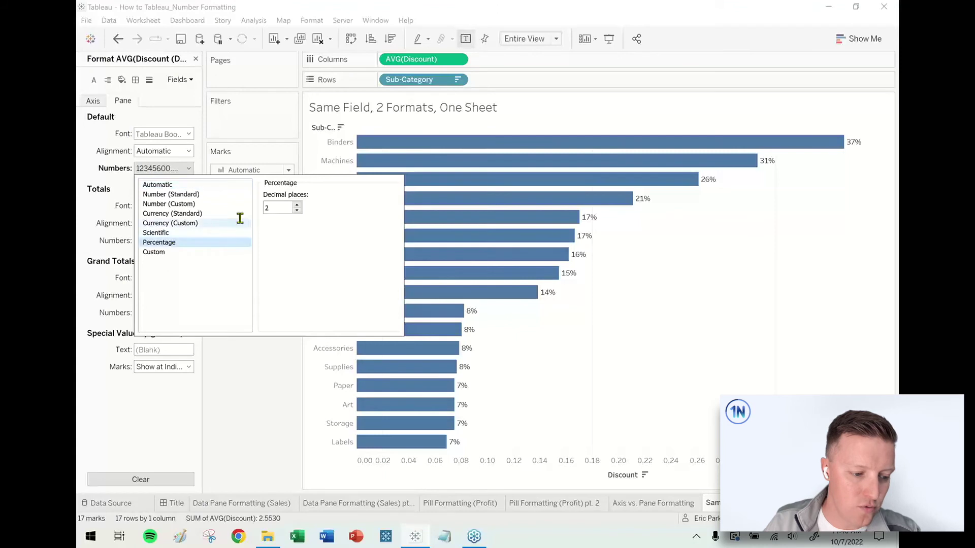
{"action": "left_click", "coordinate": [655, 283]}
{"action": "mouse_move", "coordinate": [784, 146]}
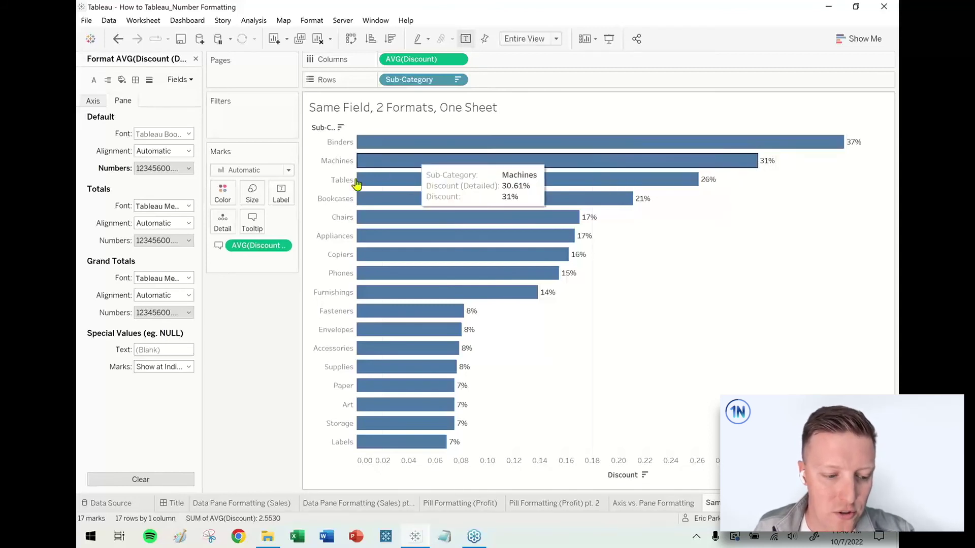
- Edit the tooltip to remove the AVG(Discount) line and relabel Discount (Detailed) as Discount
{"action": "left_click", "coordinate": [252, 221]}
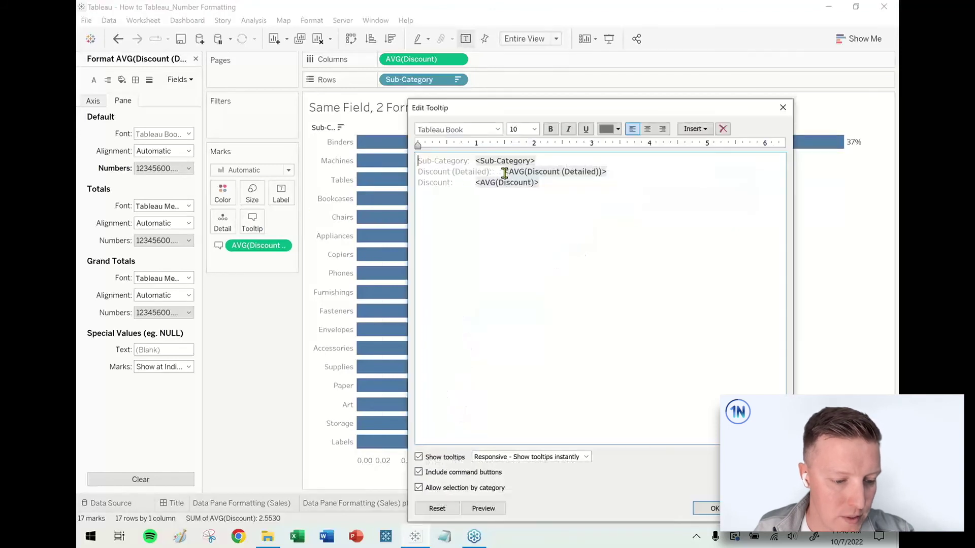
{"action": "left_click_drag", "start_coordinate": [539, 183], "coordinate": [417, 189]}
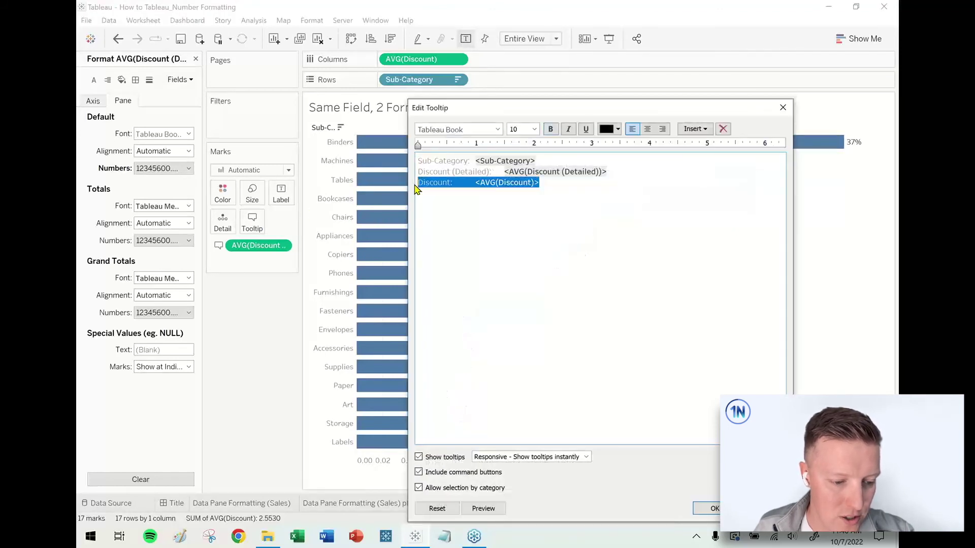
{"action": "key", "text": "BackSpace"}
{"action": "left_click_drag", "start_coordinate": [488, 172], "coordinate": [450, 173]}
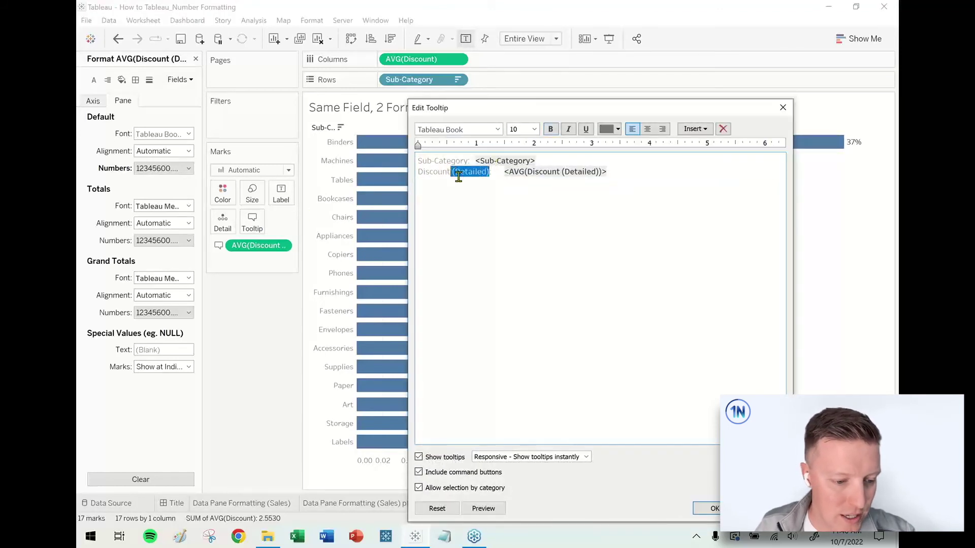
{"action": "key", "text": "BackSpace"}
{"action": "left_click", "coordinate": [712, 508]}
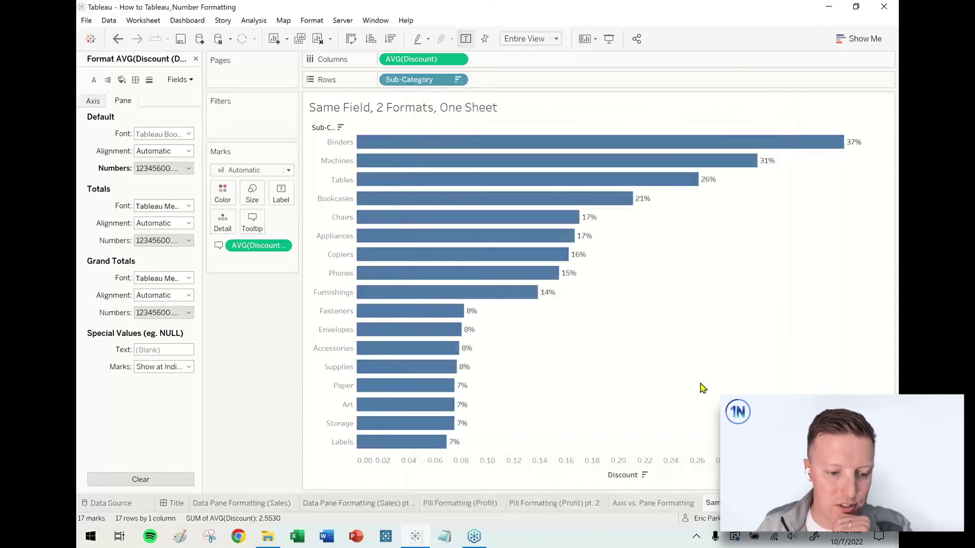
- Close the Format pane and bring up the options for the Discount field
{"action": "mouse_move", "coordinate": [743, 147]}
{"action": "mouse_move", "coordinate": [660, 187]}
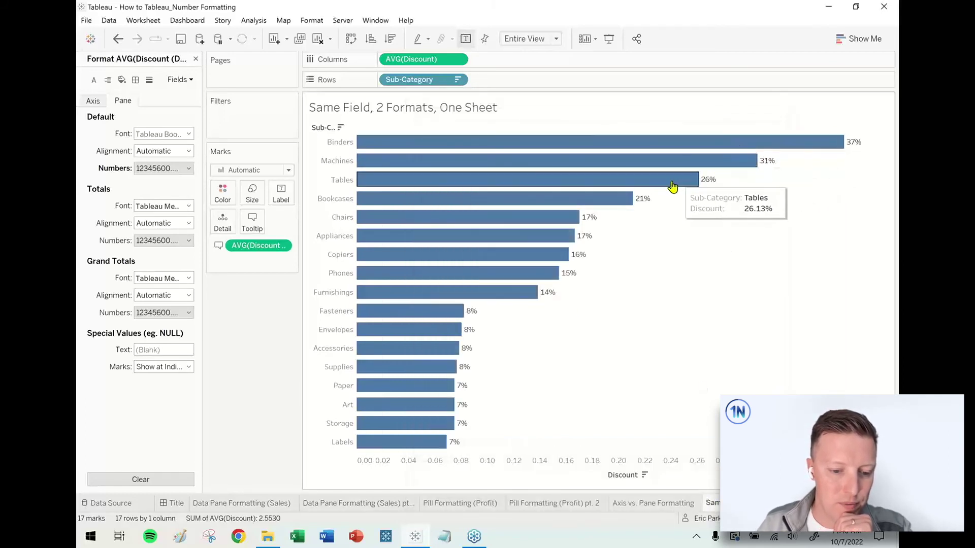
{"action": "left_click", "coordinate": [196, 60]}
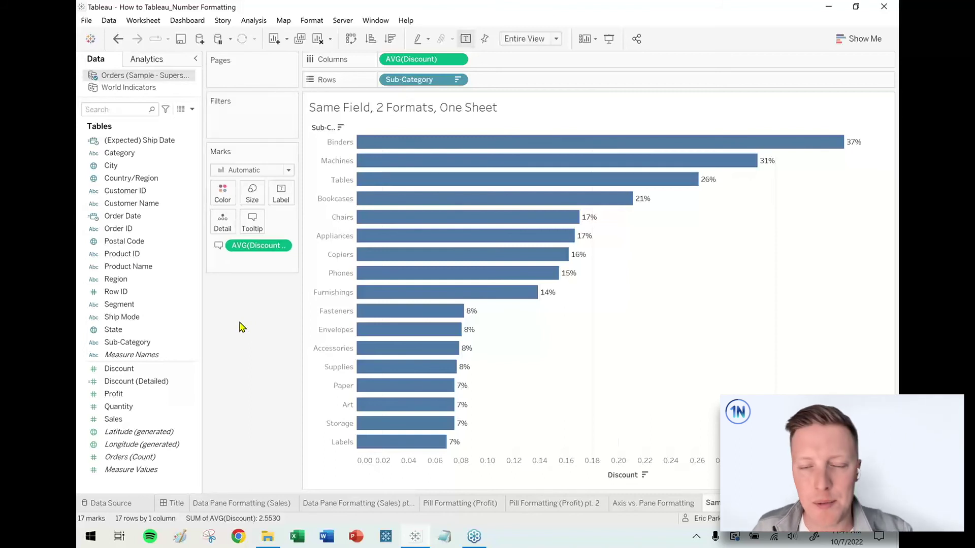
{"action": "right_click", "coordinate": [154, 375]}
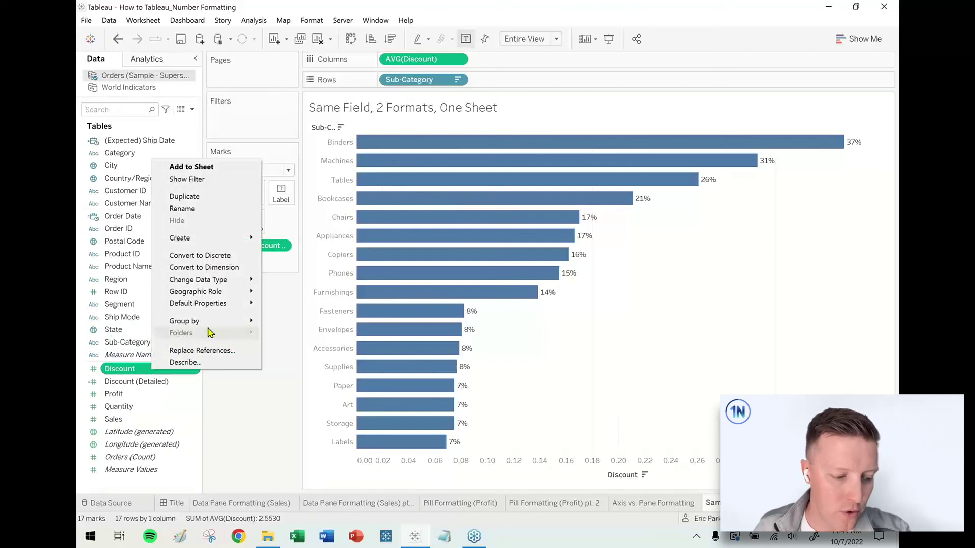
{"action": "mouse_move", "coordinate": [220, 303]}
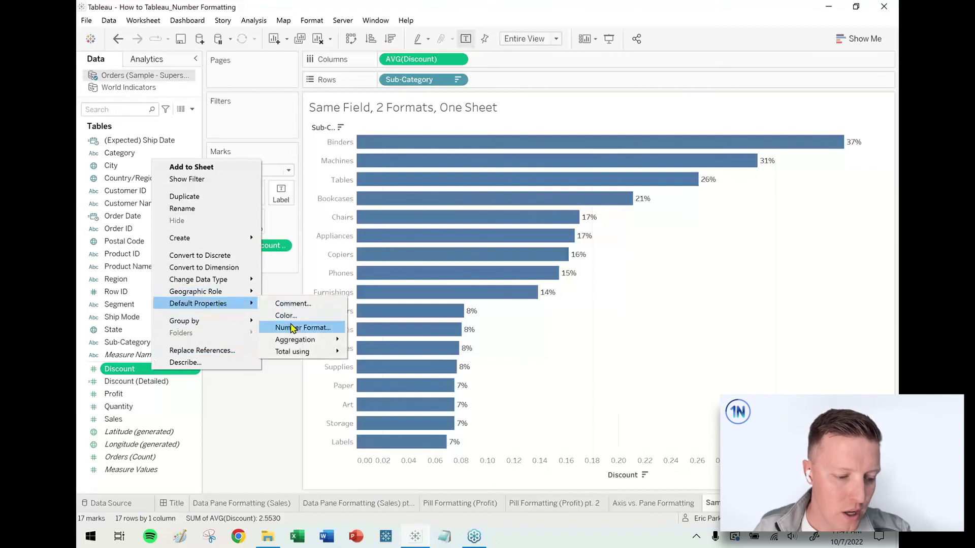
{"action": "left_click", "coordinate": [302, 327]}
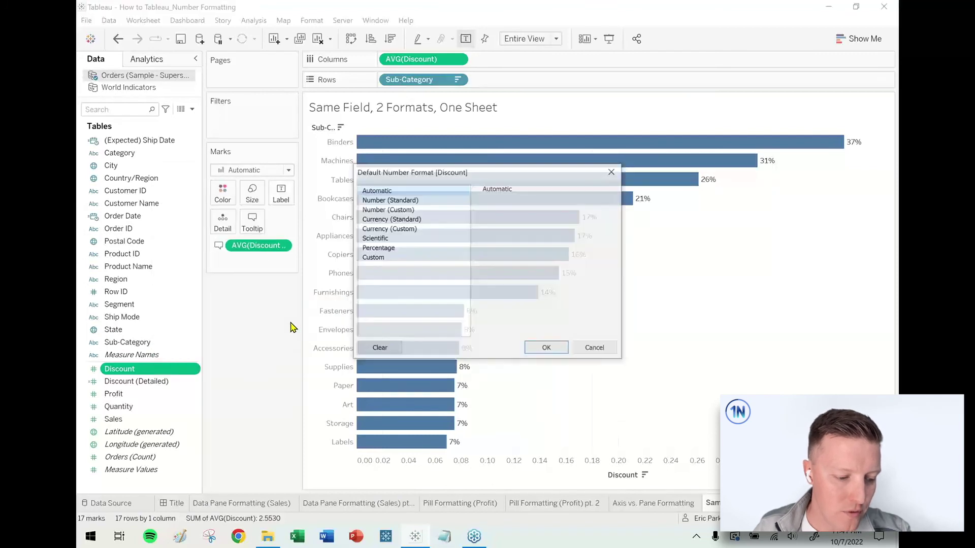
{"action": "left_click_drag", "start_coordinate": [400, 305], "coordinate": [387, 261]}
{"action": "left_click", "coordinate": [387, 258]}
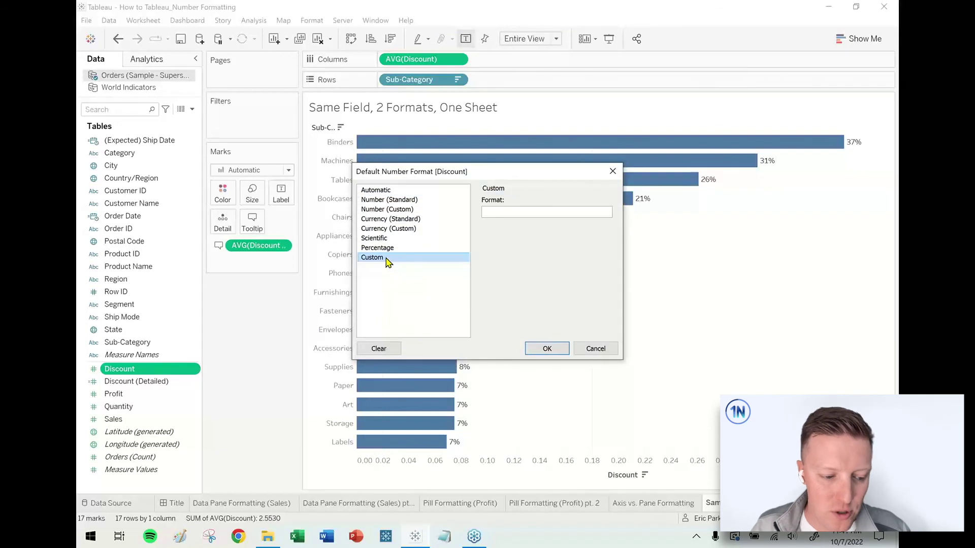
{"action": "left_click", "coordinate": [387, 190]}
{"action": "left_click", "coordinate": [613, 172]}
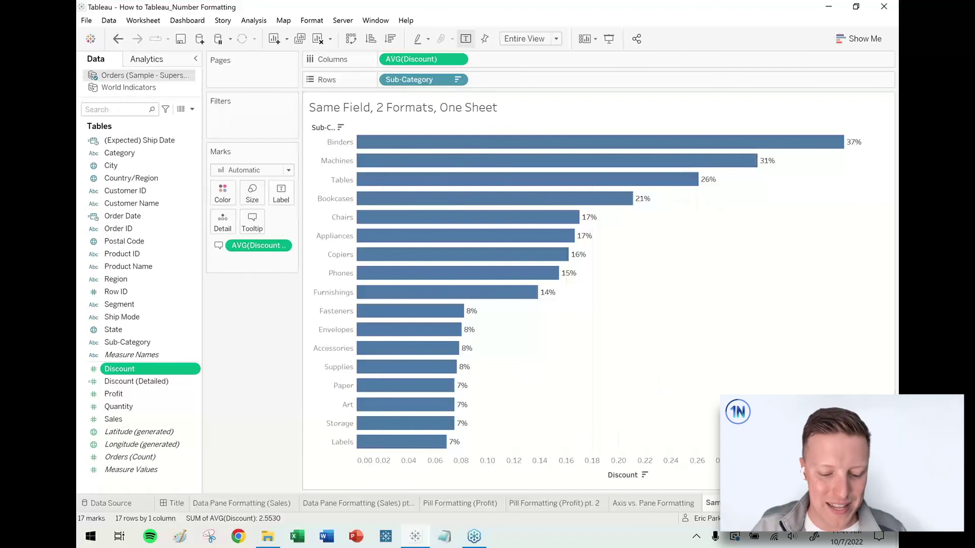
{"action": "left_click", "coordinate": [180, 504]}
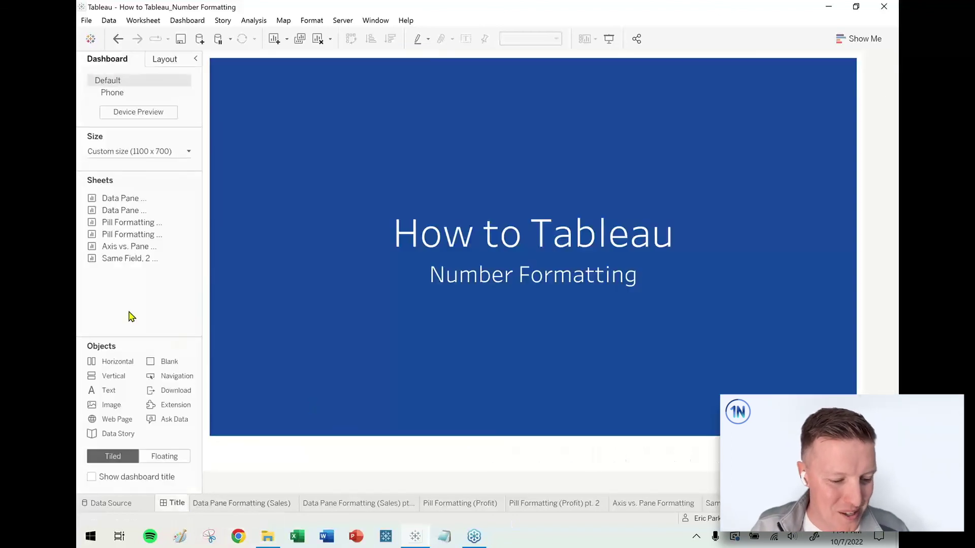